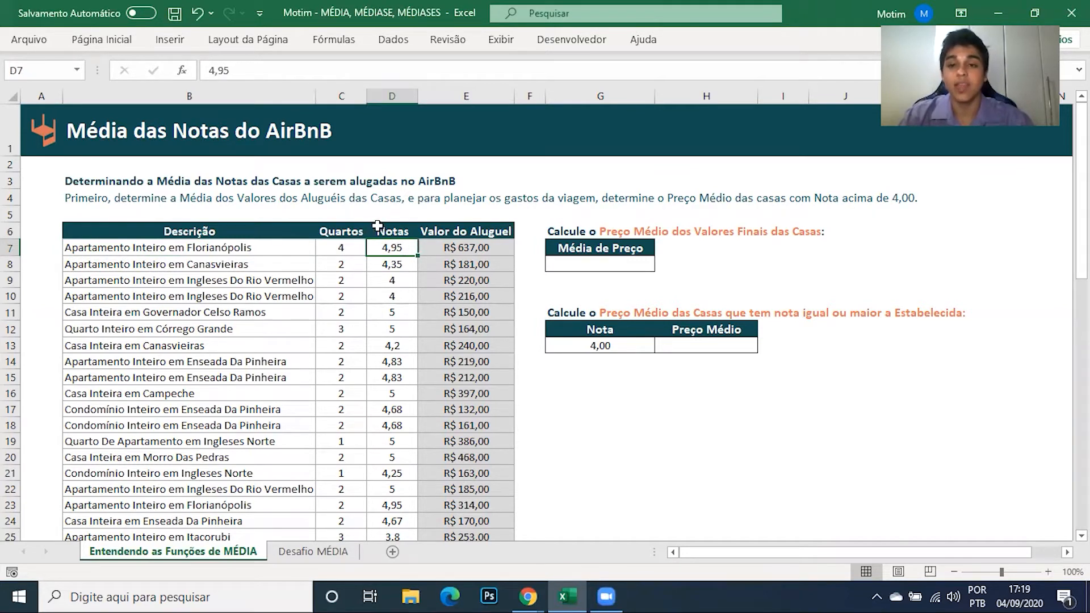
# Start a MÉDIA formula in cell G8, below the Média de Preço header
pyautogui.click(480, 245)
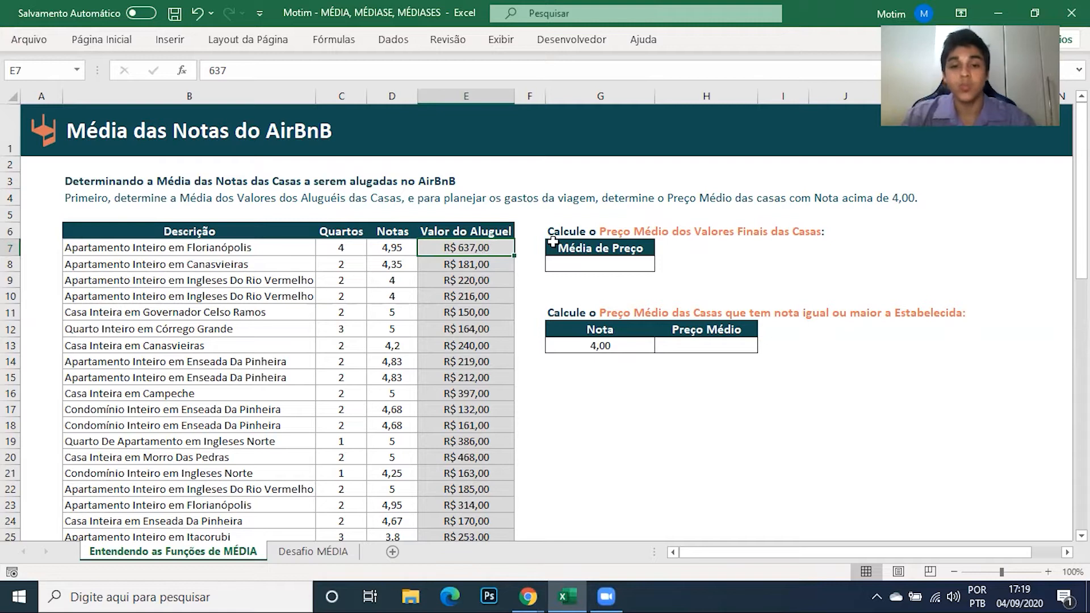
pyautogui.moveTo(1002, 573); pyautogui.dragTo(907, 551)
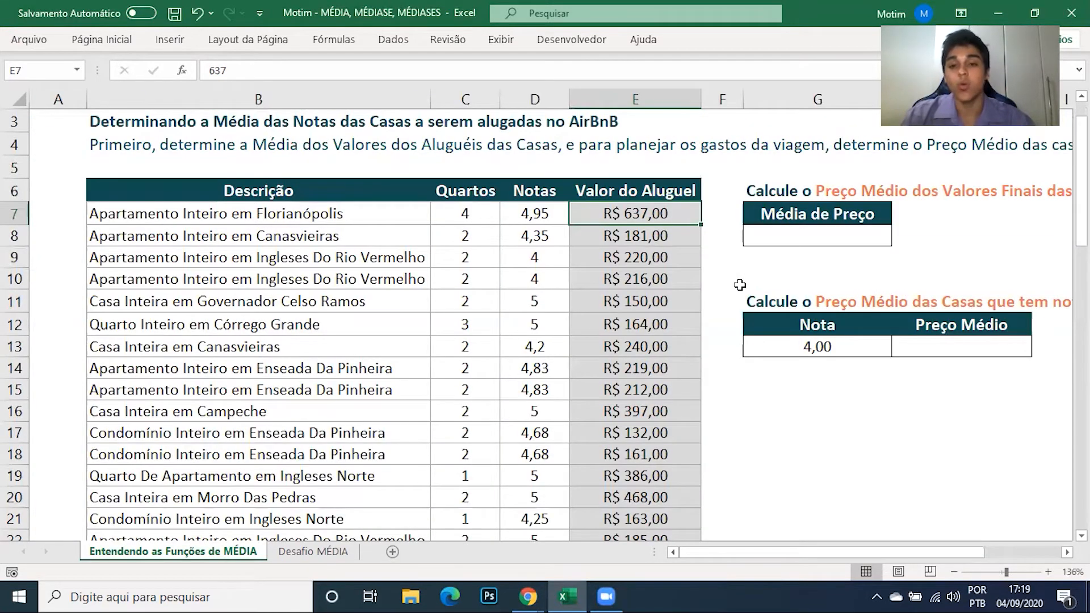
pyautogui.click(827, 241)
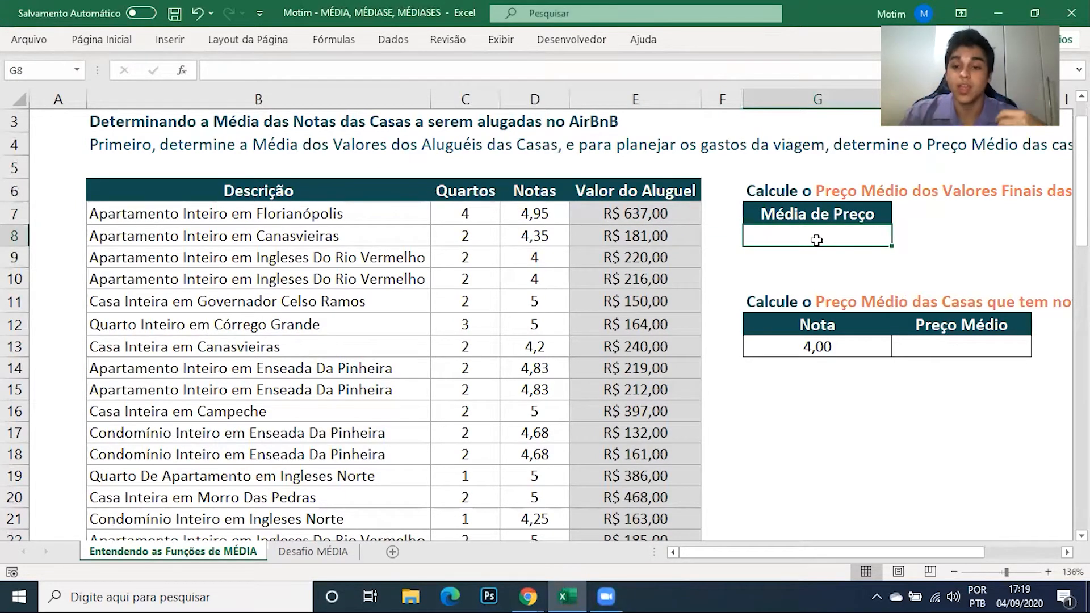
pyautogui.moveTo(823, 550); pyautogui.dragTo(865, 549)
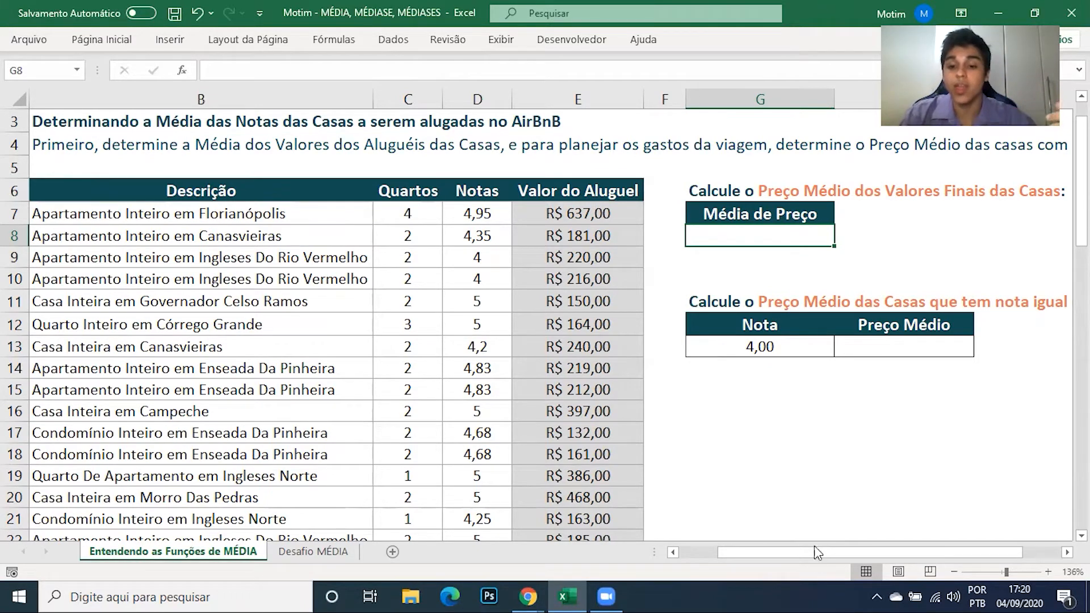
pyautogui.moveTo(820, 547)
pyautogui.mouseDown()
pyautogui.moveTo(830, 550)
pyautogui.moveTo(821, 548)
pyautogui.mouseUp()
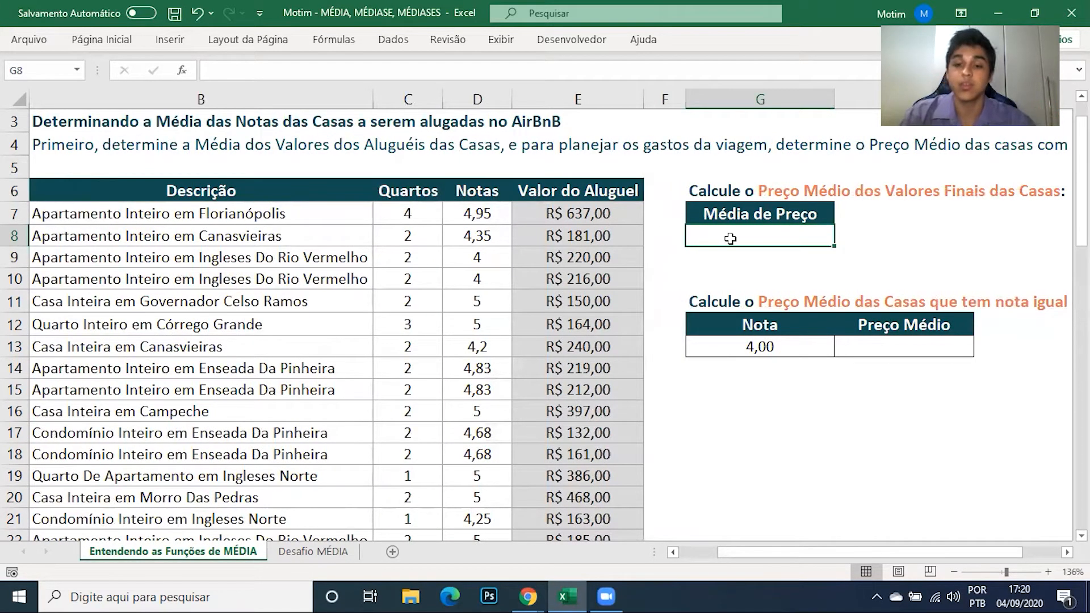
pyautogui.write('=MÉ')
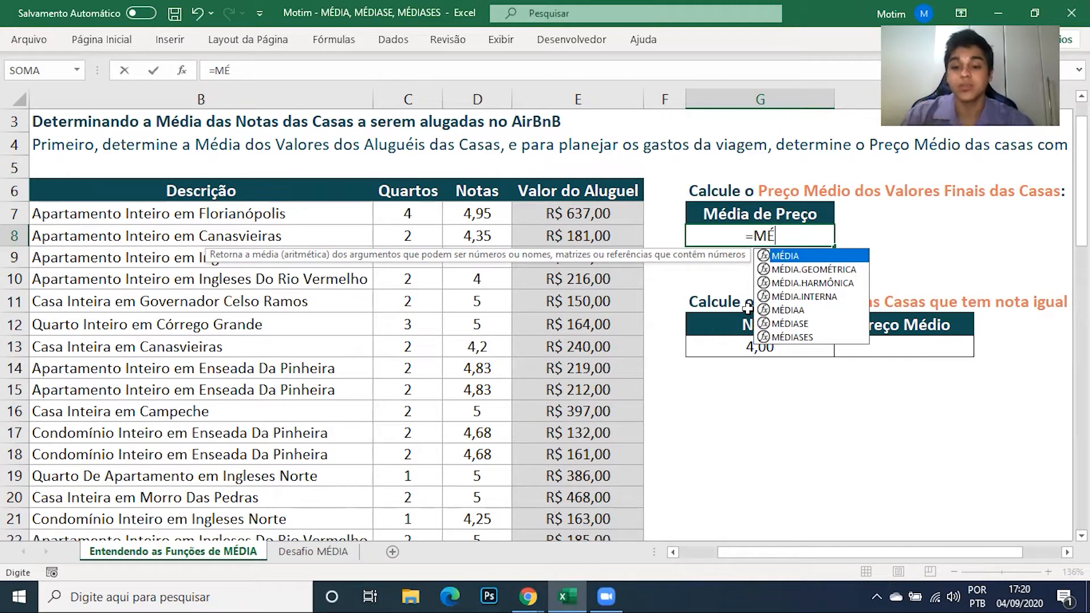
pyautogui.press('BackSpace')
pyautogui.write('ED')
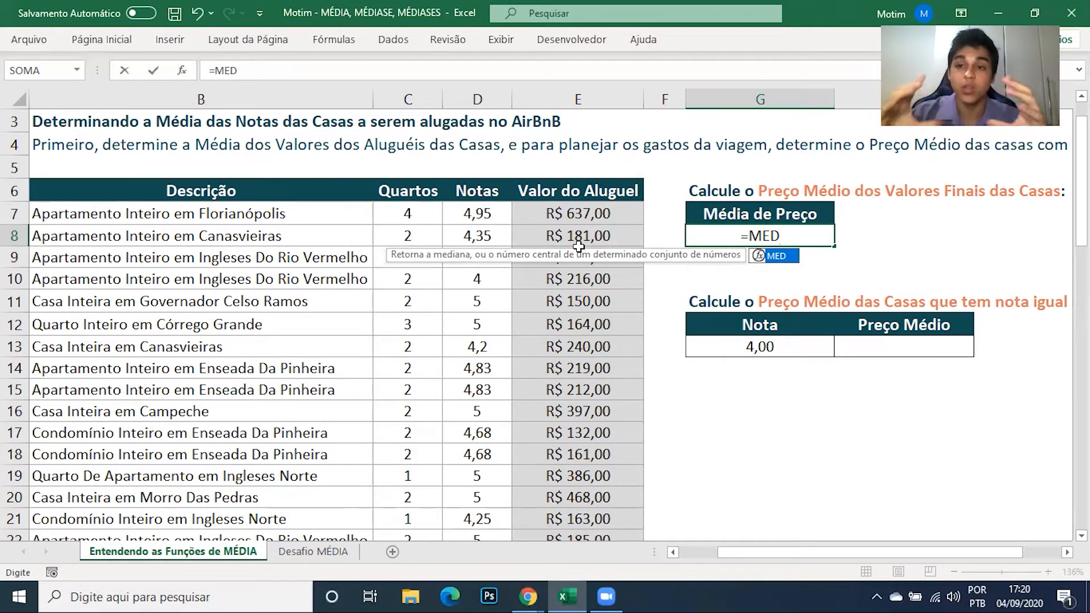
pyautogui.press('BackSpace')
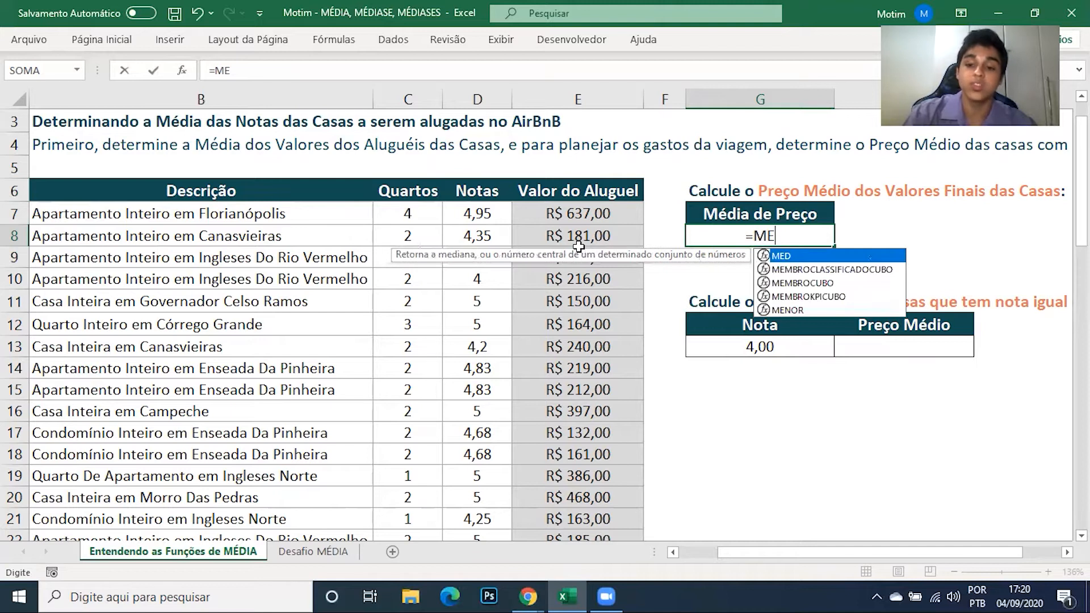
pyautogui.press('BackSpace')
pyautogui.write('É')
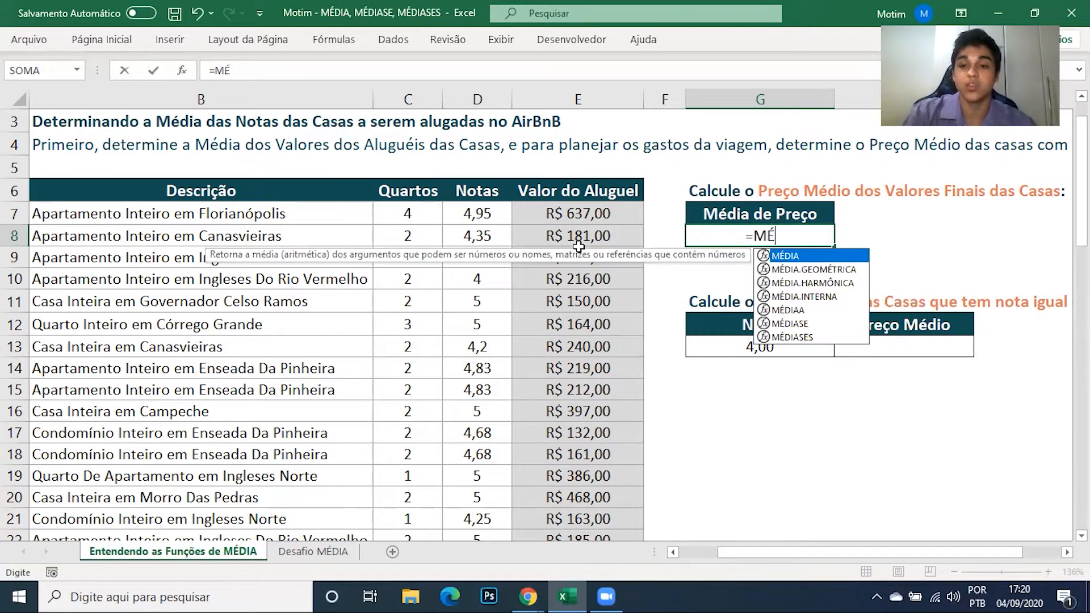
pyautogui.write('DIA')
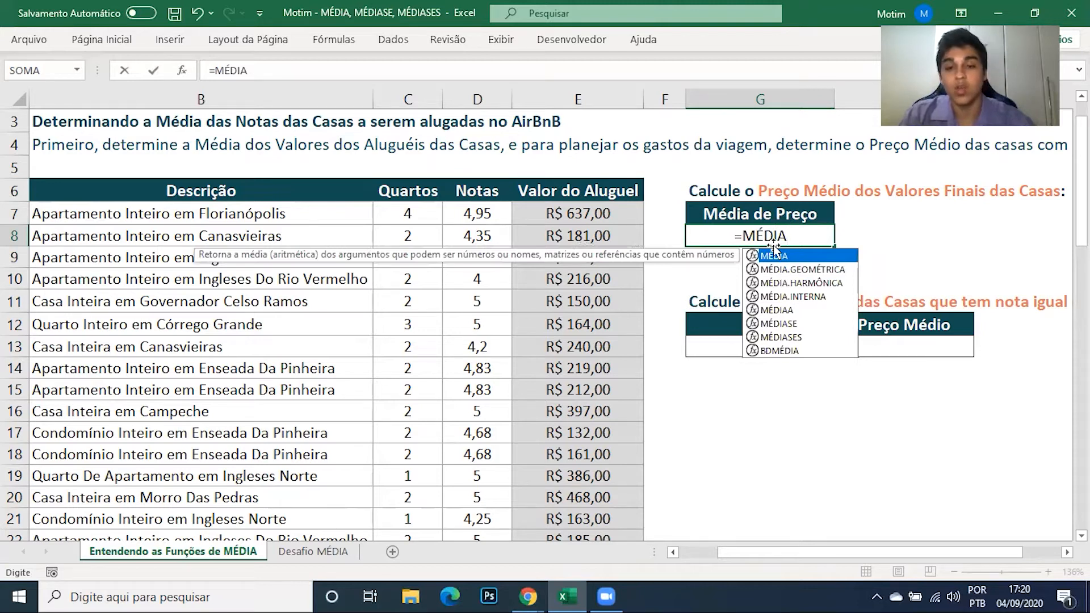
pyautogui.write('(')
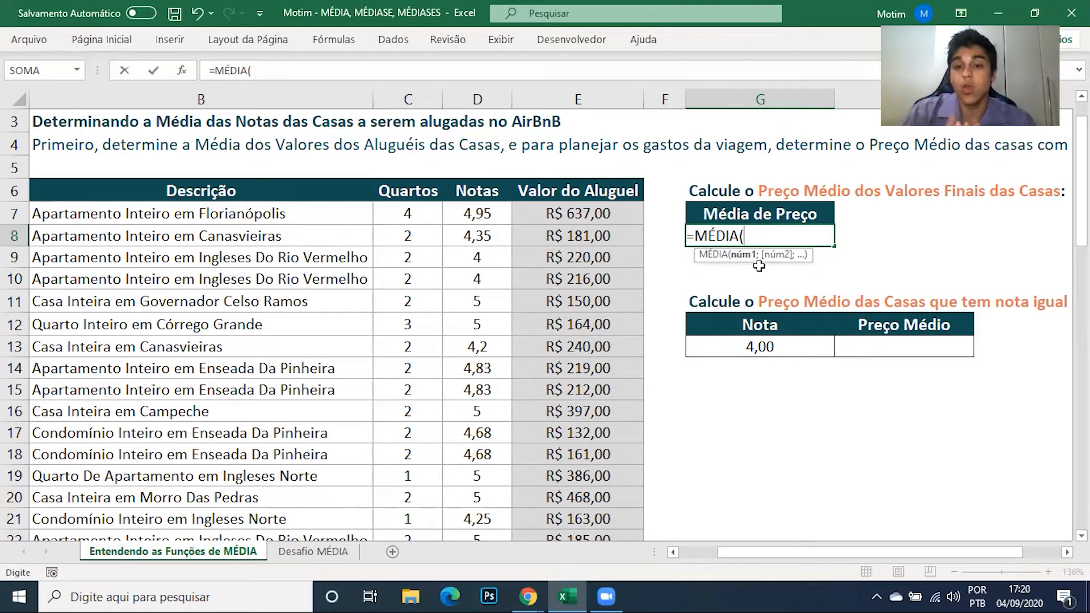
pyautogui.click(606, 214)
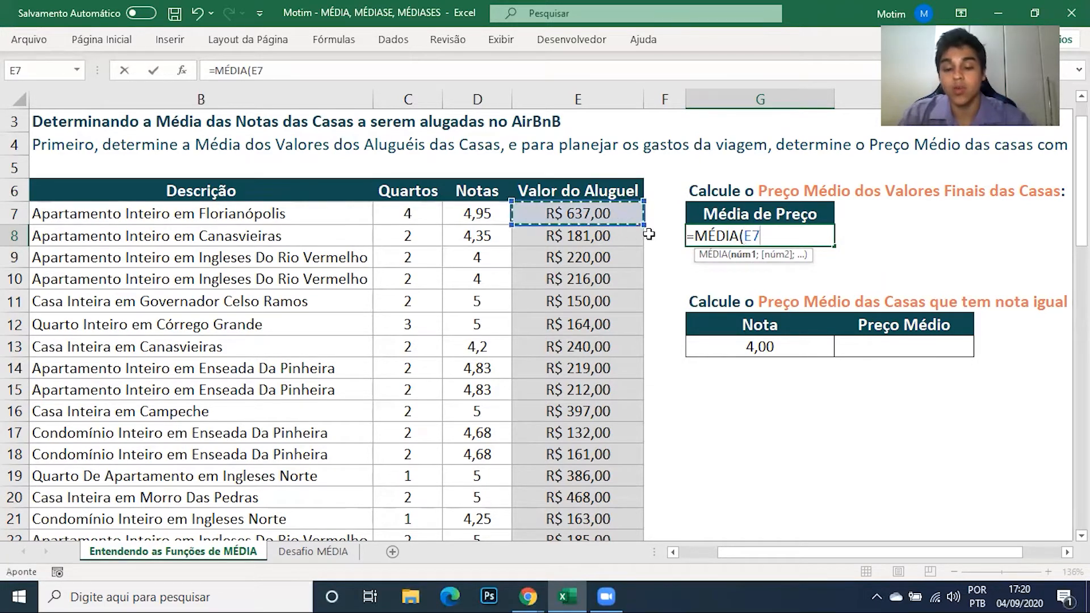
pyautogui.write(';')
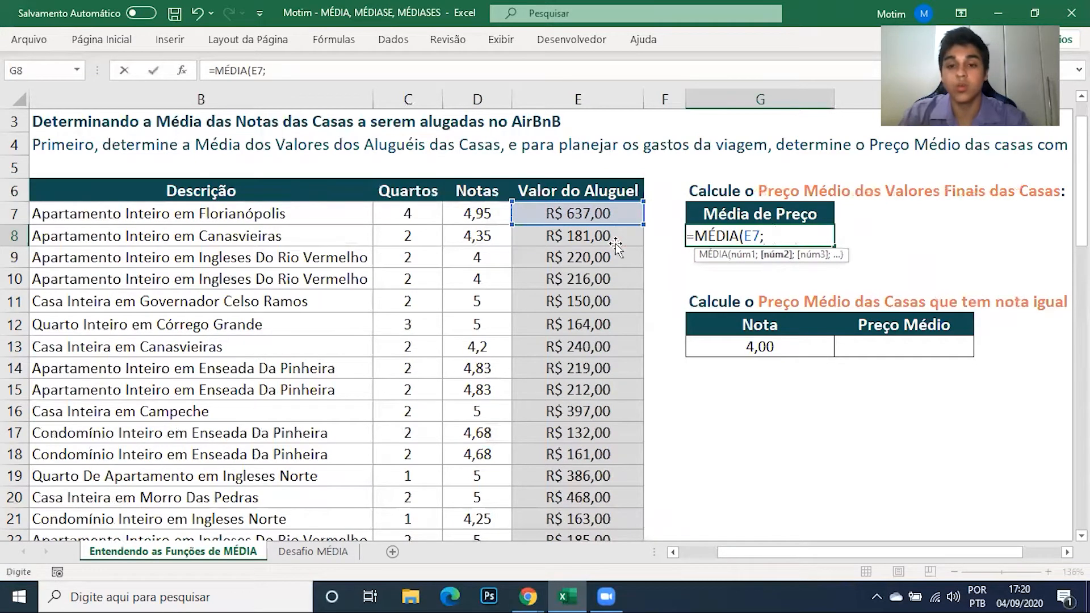
pyautogui.write('E')
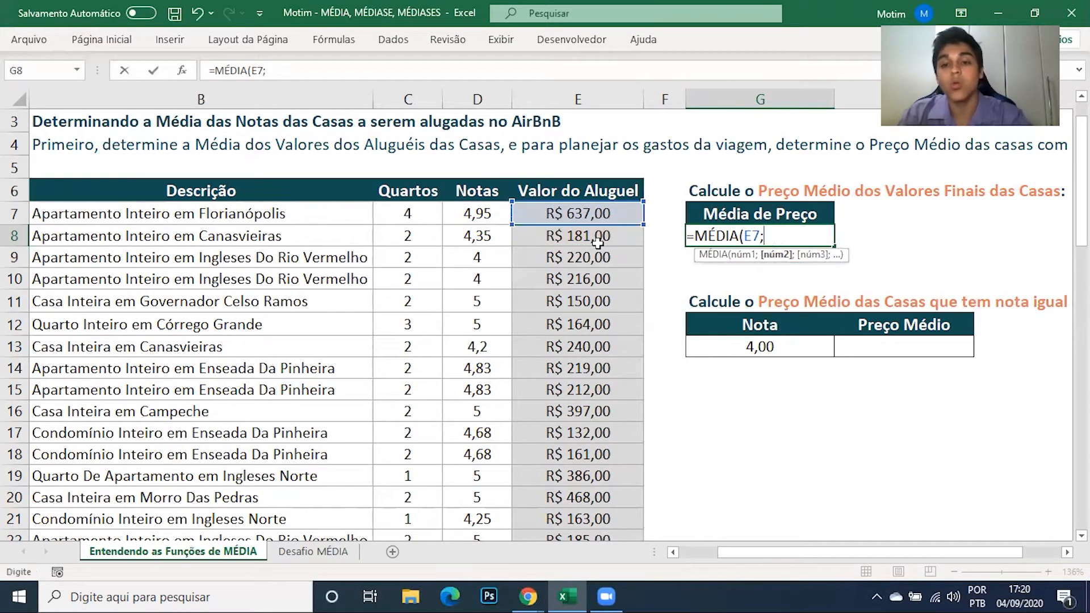
pyautogui.press('BackSpace')
pyautogui.press('BackSpace')
pyautogui.press('BackSpace')
pyautogui.press('BackSpace')
# Complete the MÉDIA formula with the rental values in E7:E65 and enter it
pyautogui.click(599, 210)
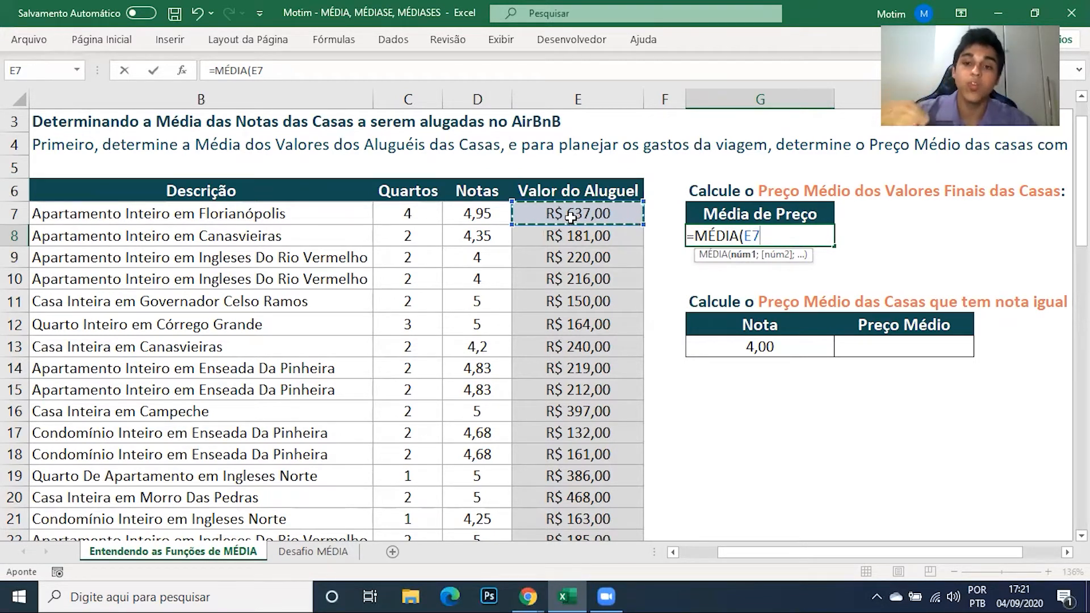
pyautogui.hotkey('ctrl', 'shift', 'Down')
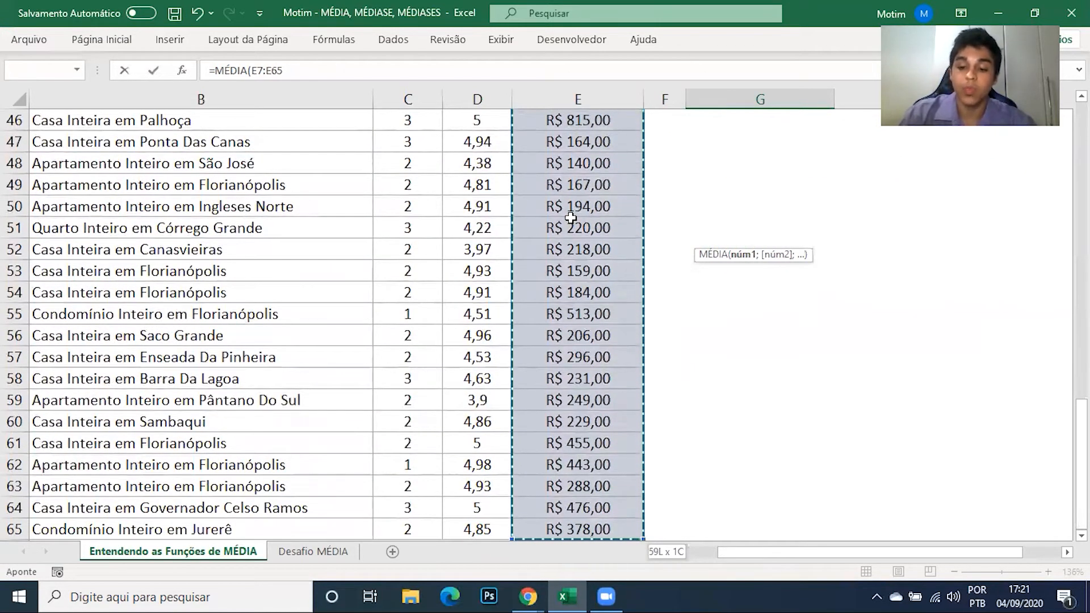
pyautogui.write(')')
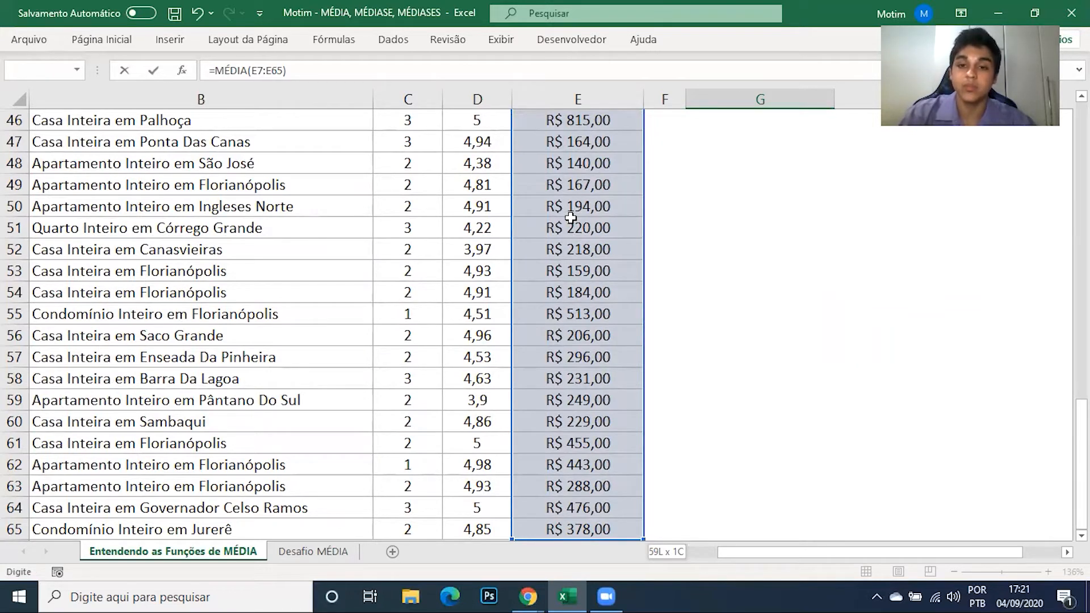
pyautogui.press('Return')
pyautogui.scroll(2, 681, 225)
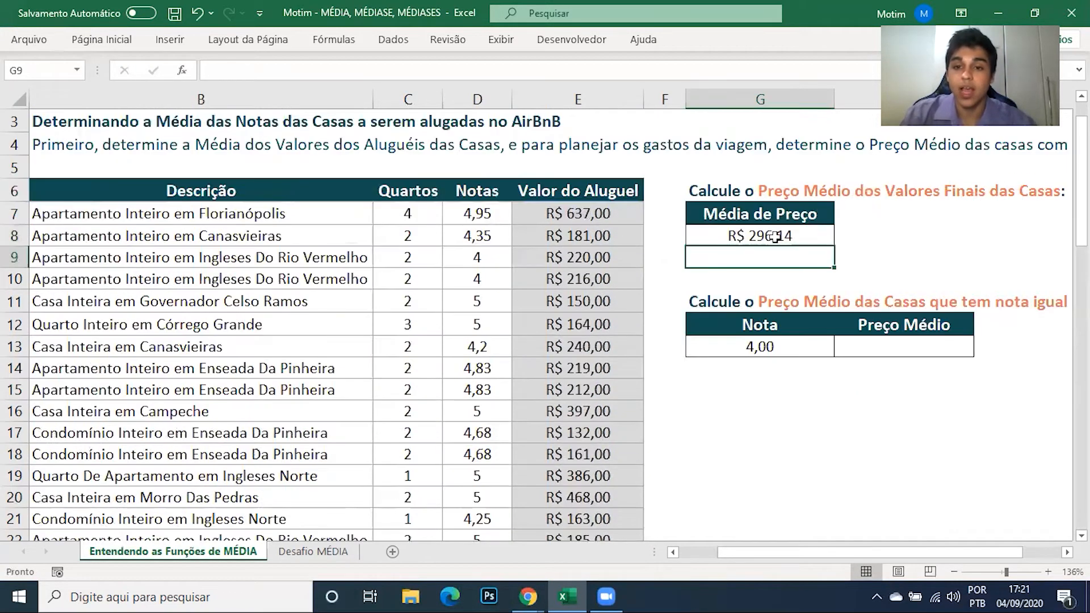
pyautogui.click(784, 240)
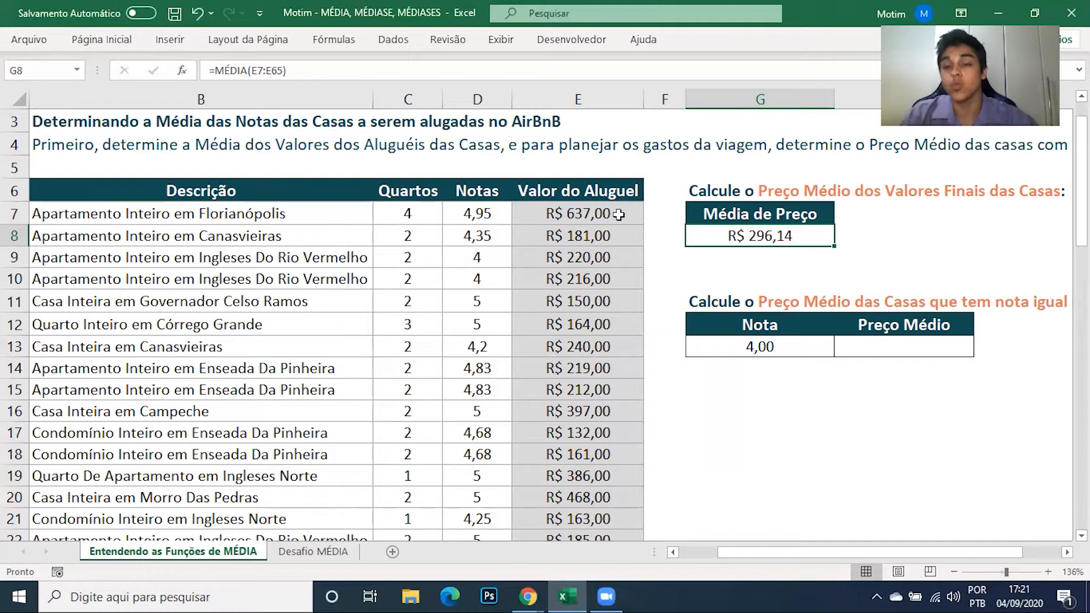
pyautogui.click(577, 215)
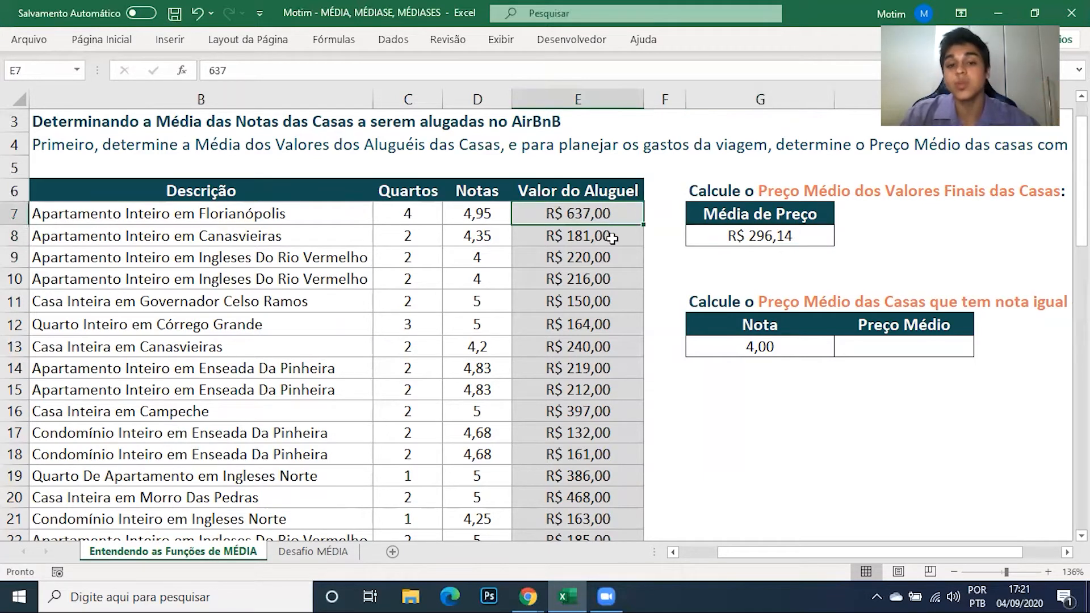
pyautogui.click(612, 238)
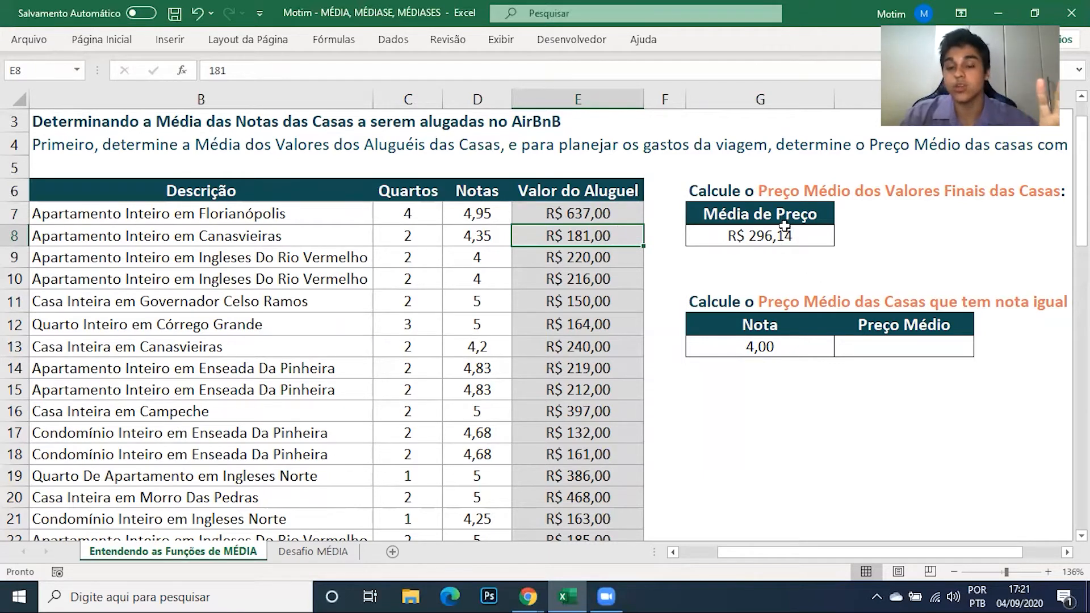
# Start a MÉDIASE formula in cell H13, below the Preço Médio header
pyautogui.click(828, 404)
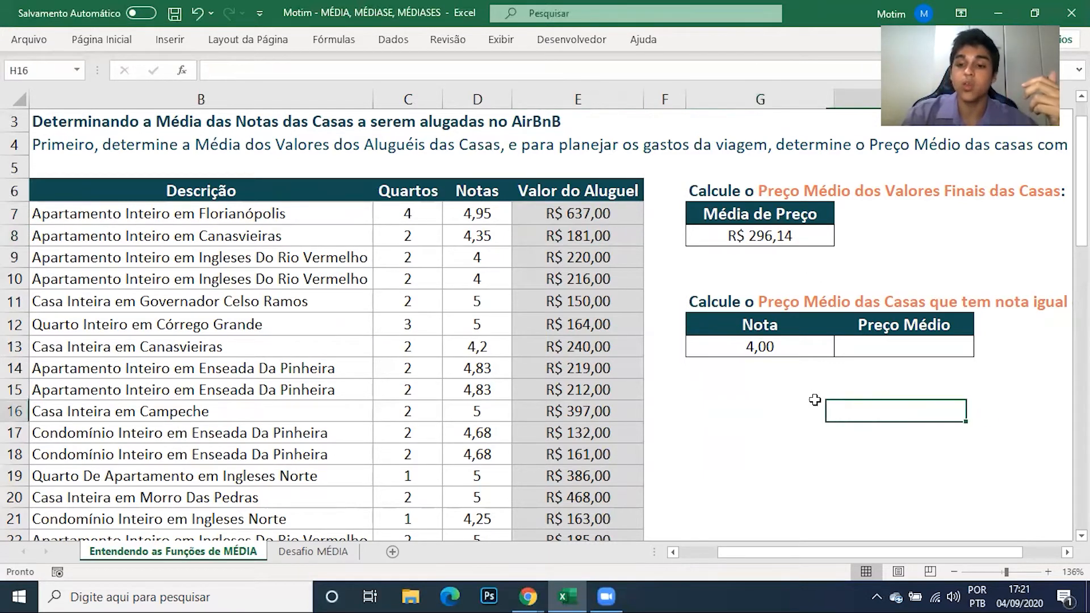
pyautogui.press('Right')
pyautogui.press('Right')
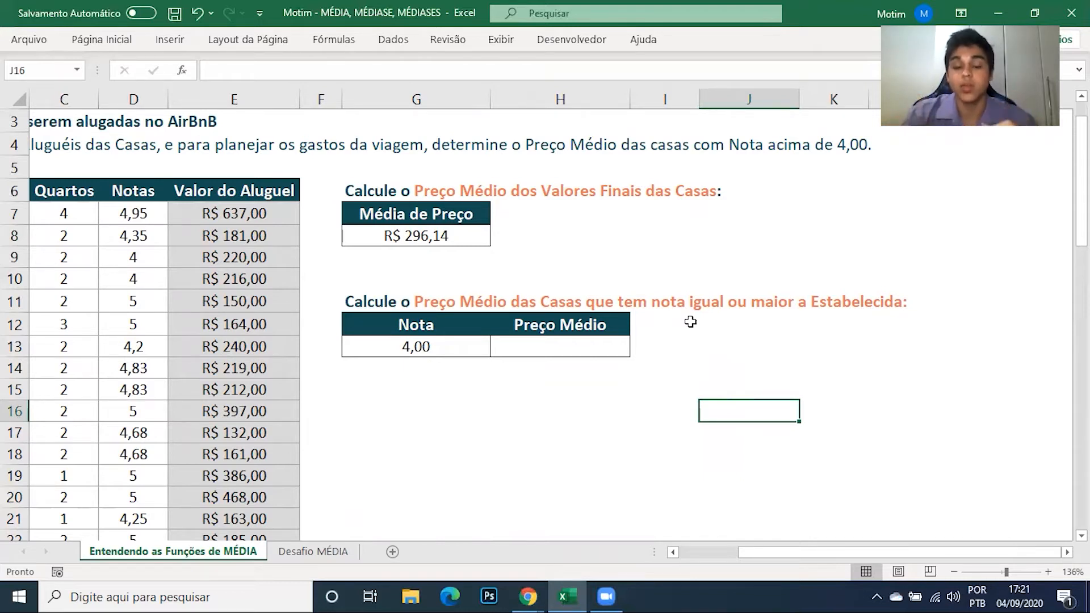
pyautogui.click(570, 349)
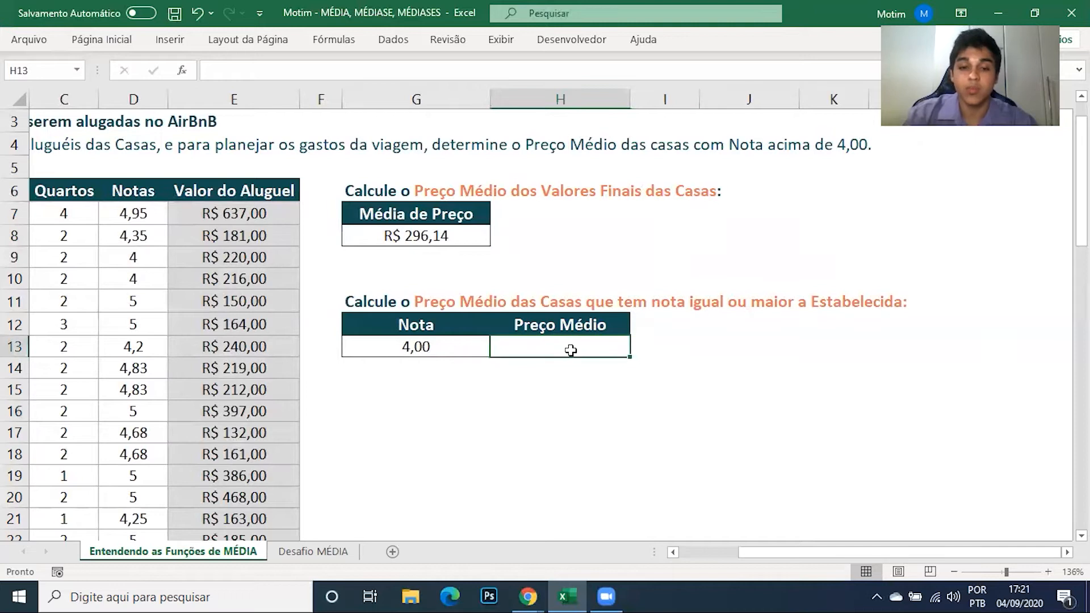
pyautogui.write('=ME')
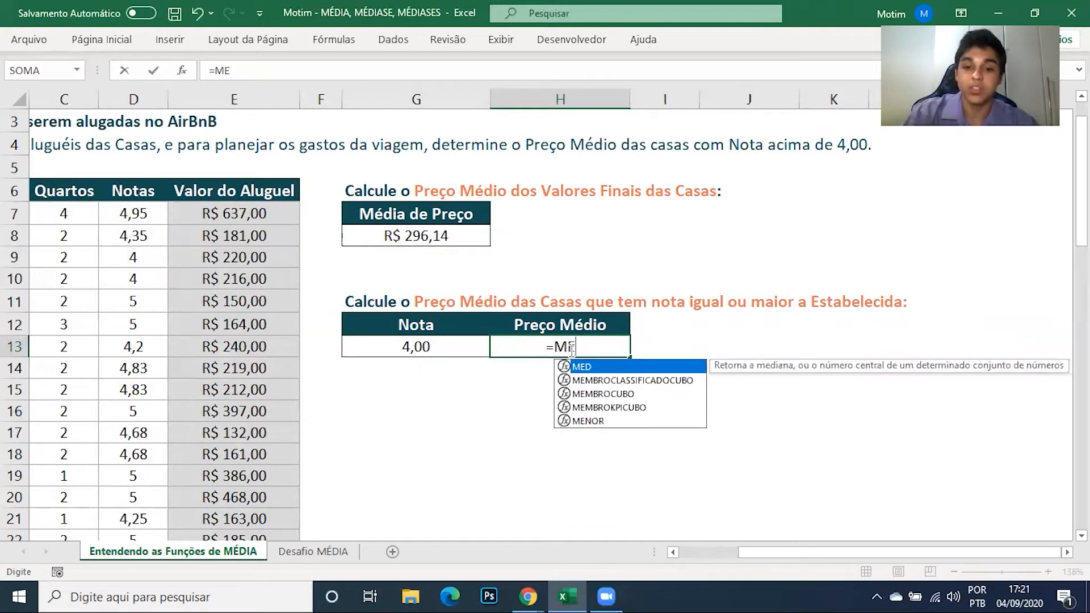
pyautogui.press('BackSpace')
pyautogui.write('É')
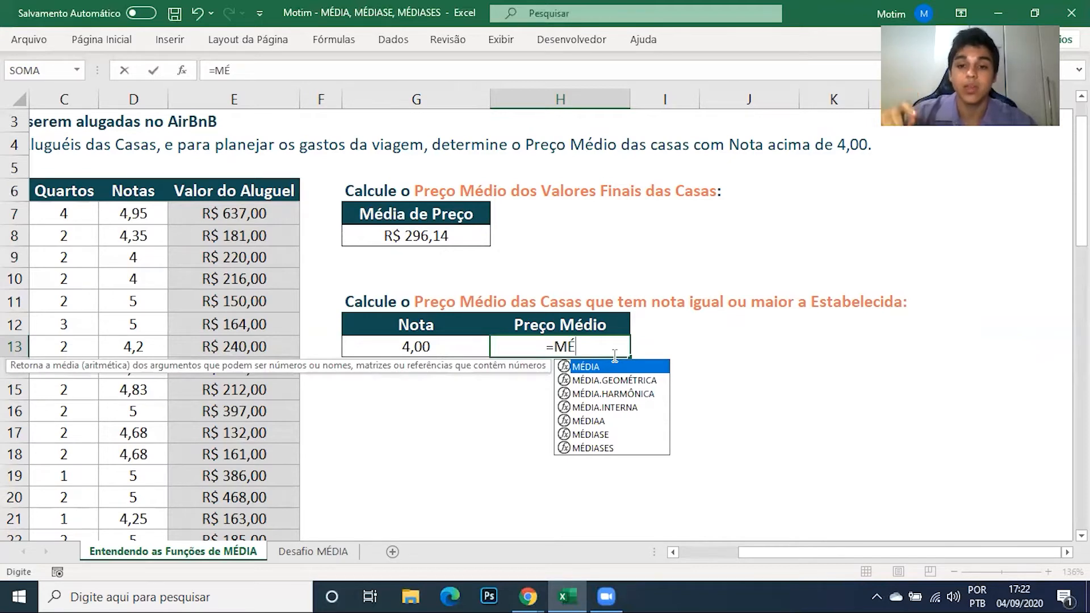
pyautogui.write('DIASE')
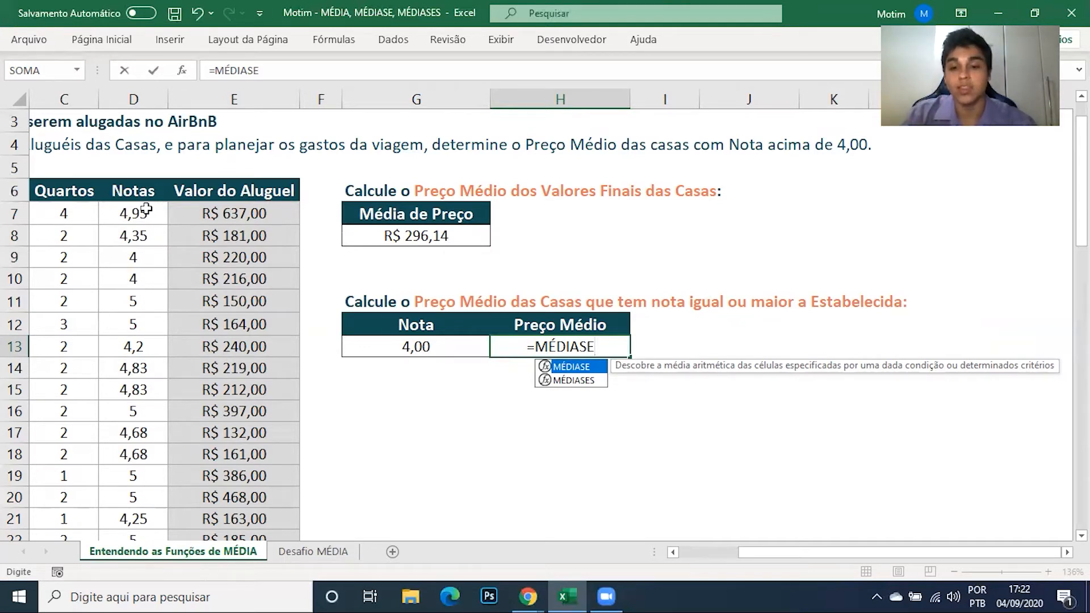
pyautogui.write('(')
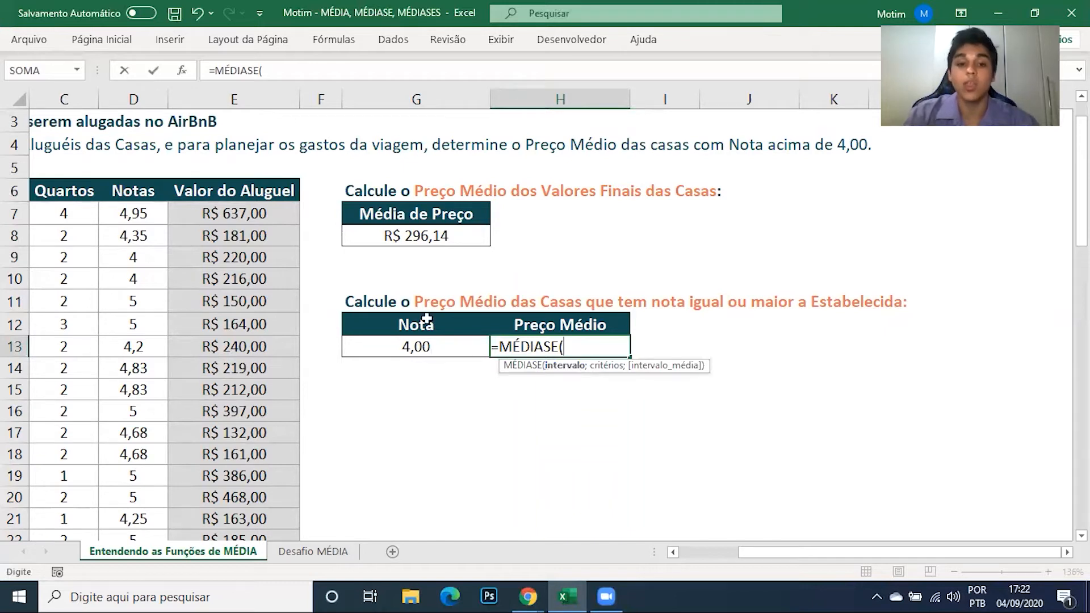
# Set the Notas values in D7:D65 as the interval argument of the MÉDIASE formula
pyautogui.click(144, 215)
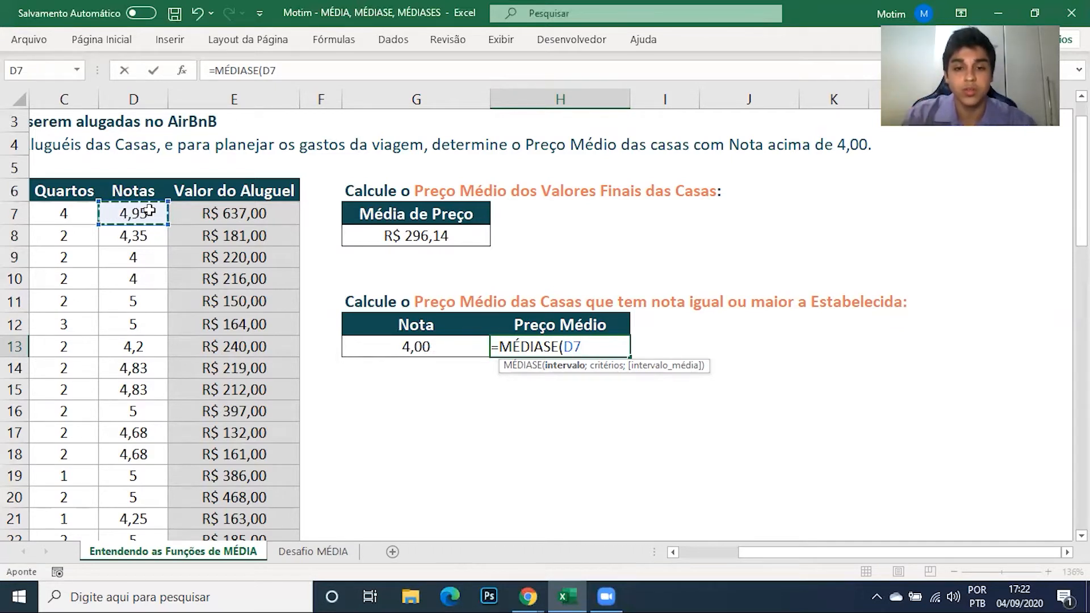
pyautogui.hotkey('ctrl', 'shift', 'Down')
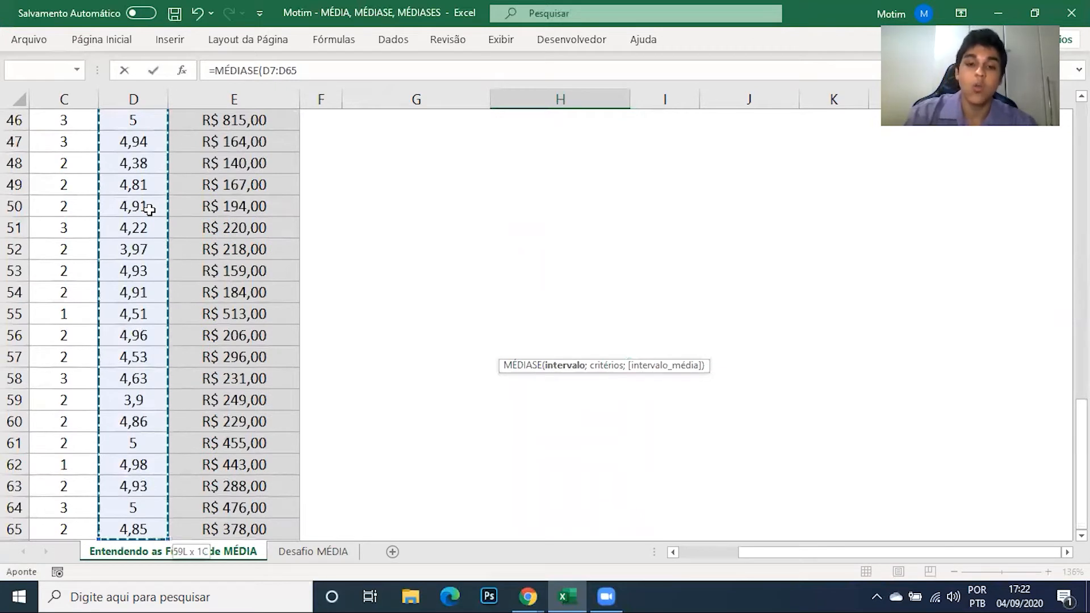
pyautogui.write(';')
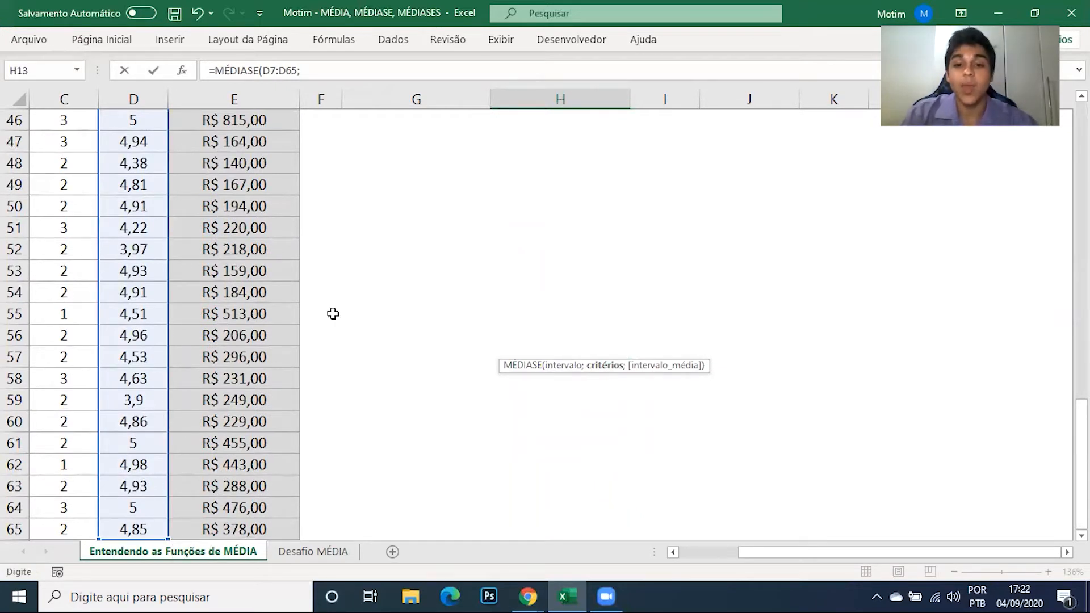
pyautogui.press('Up')
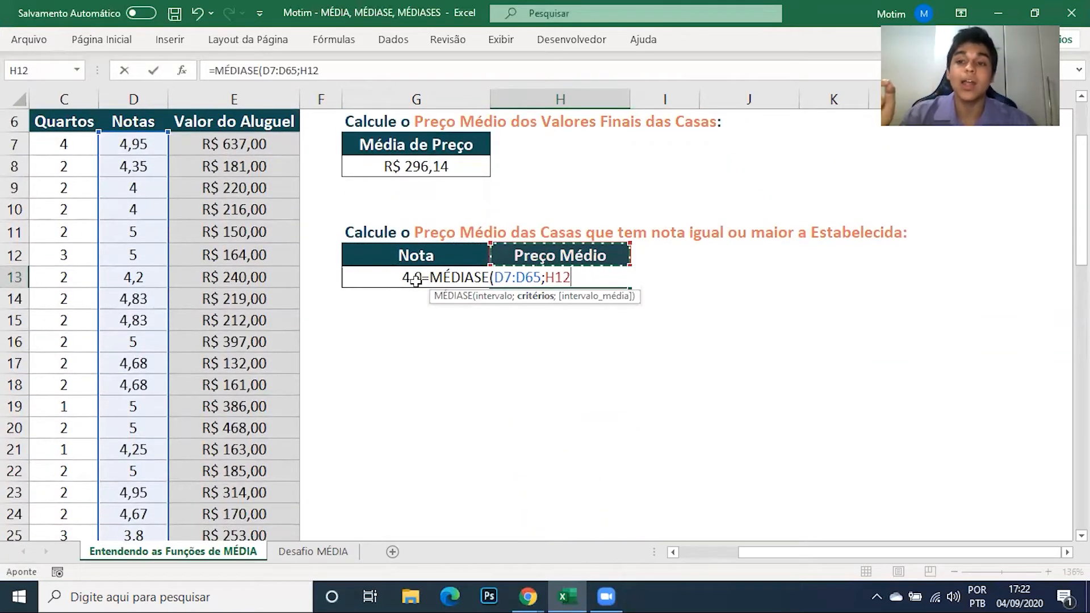
pyautogui.click(414, 279)
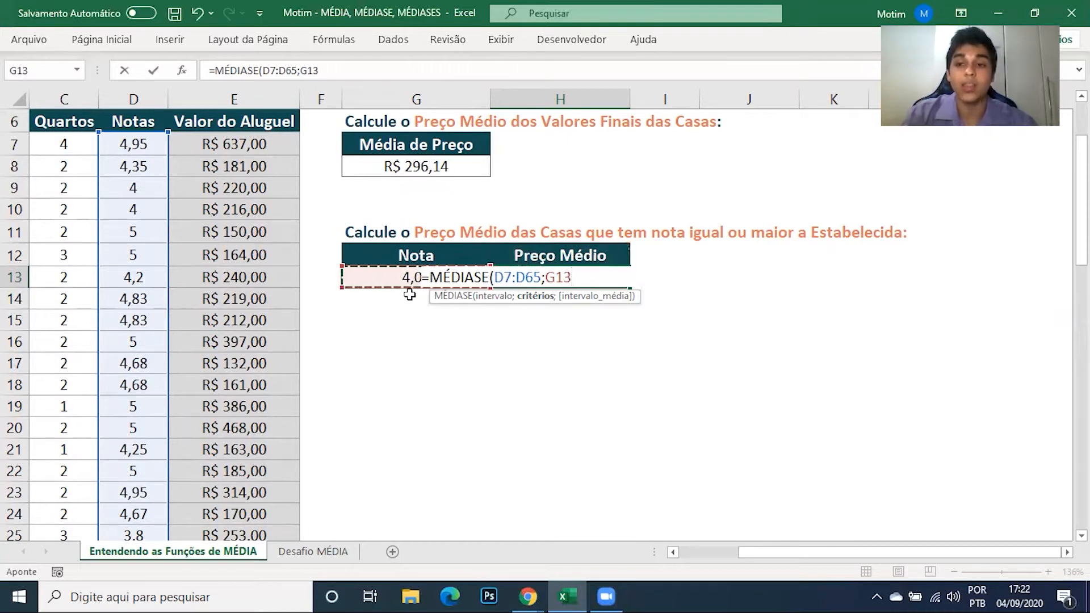
pyautogui.press('BackSpace')
pyautogui.press('BackSpace')
pyautogui.press('BackSpace')
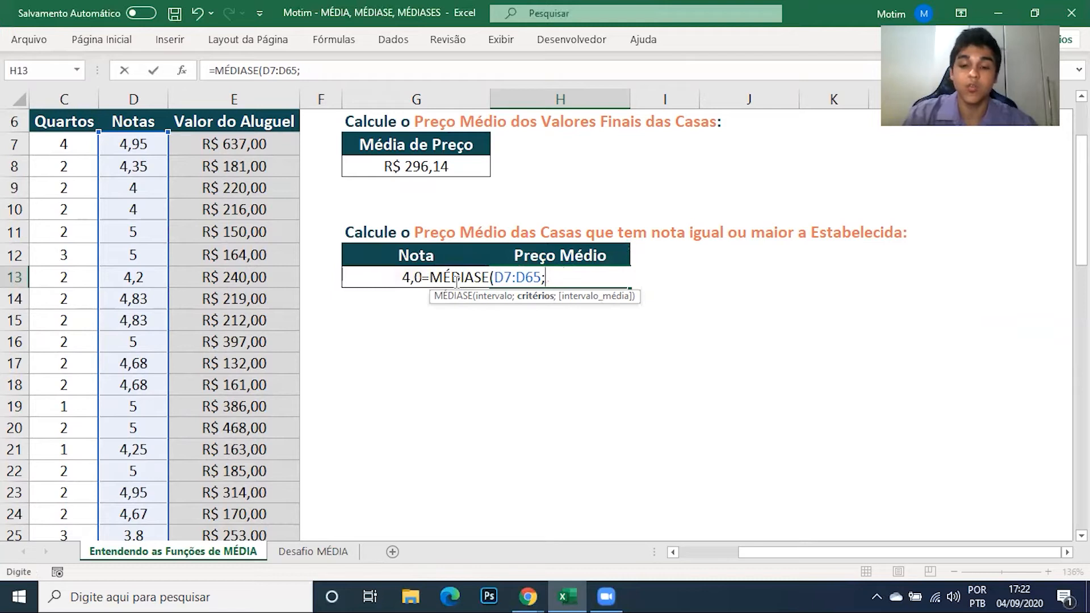
# Set the MÉDIASE criterion in H13 to ">="&$G$13, using an absolute reference to the Nota cell
pyautogui.write('"')
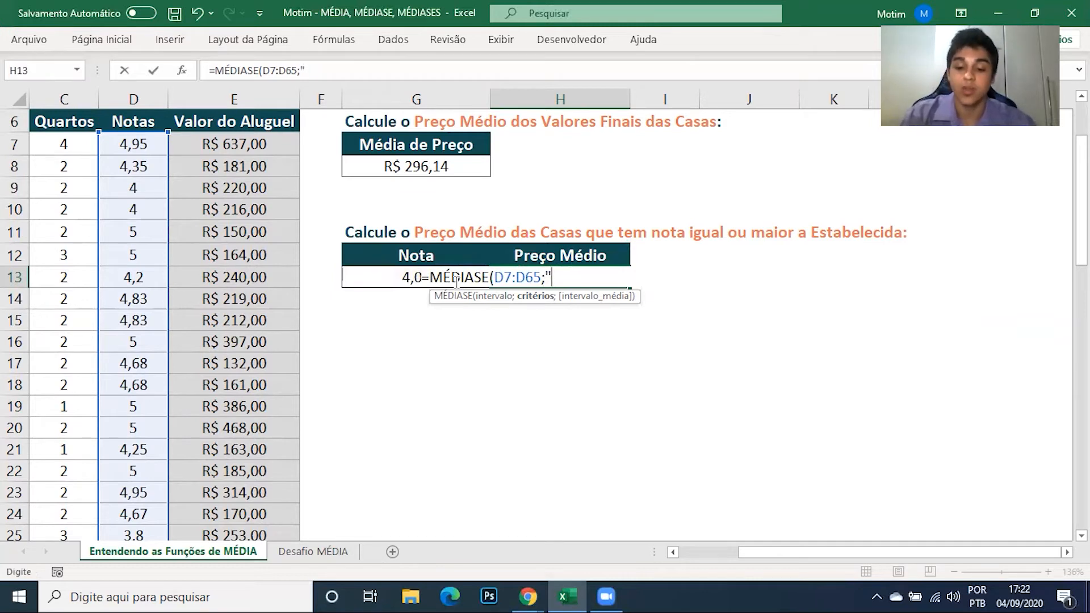
pyautogui.write('>')
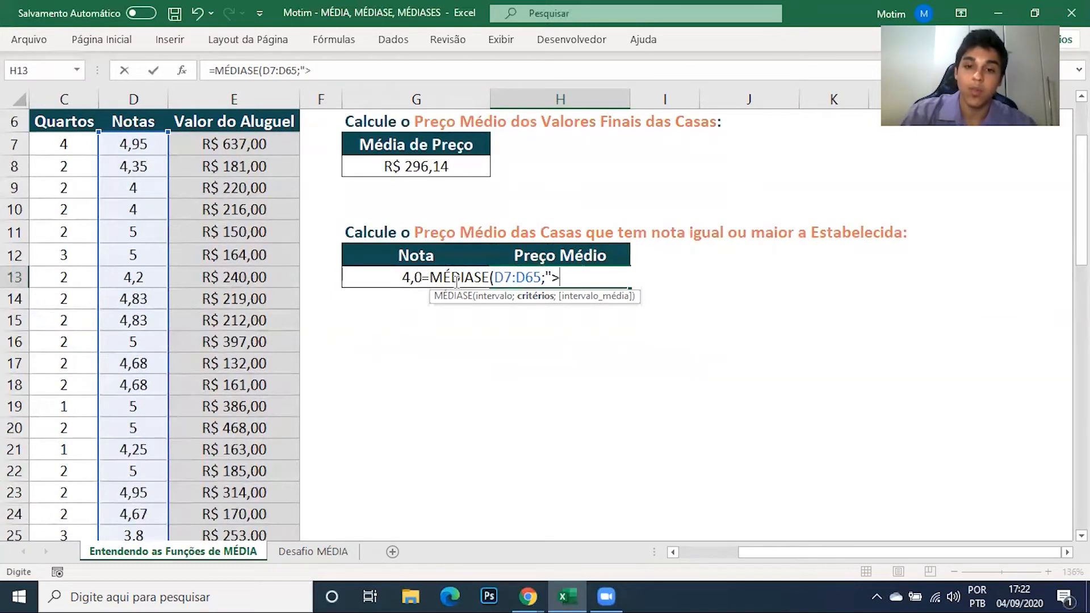
pyautogui.write('="')
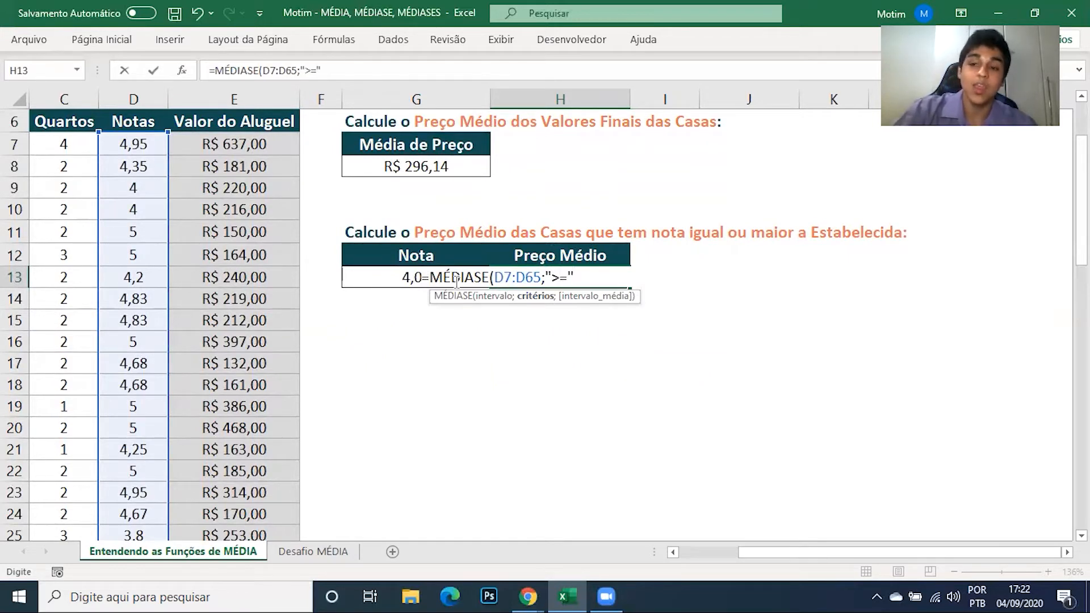
pyautogui.write('&')
pyautogui.click(358, 279)
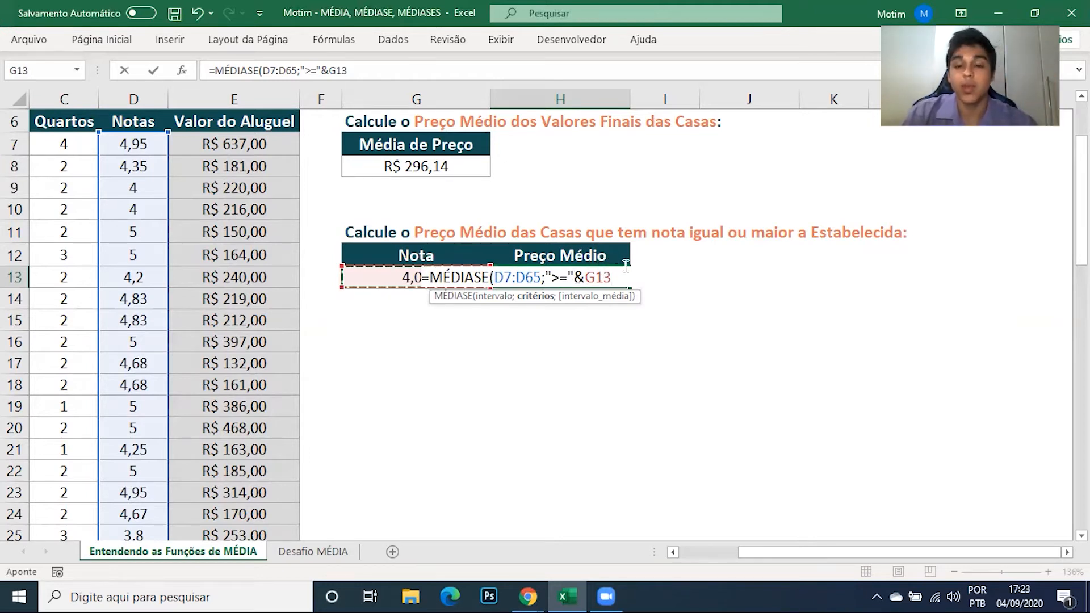
pyautogui.press('F4')
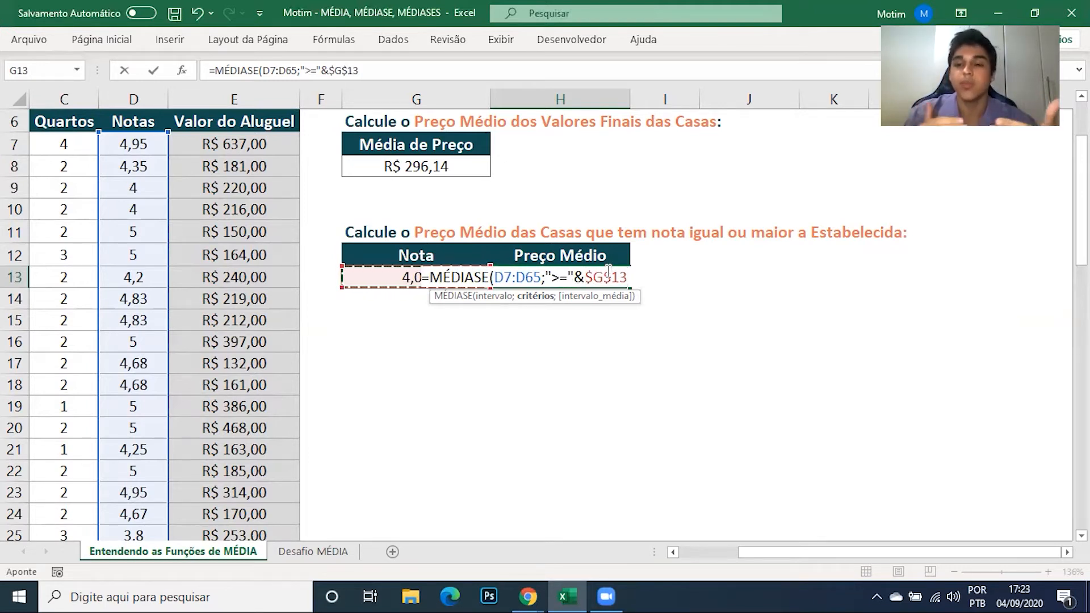
pyautogui.write(';')
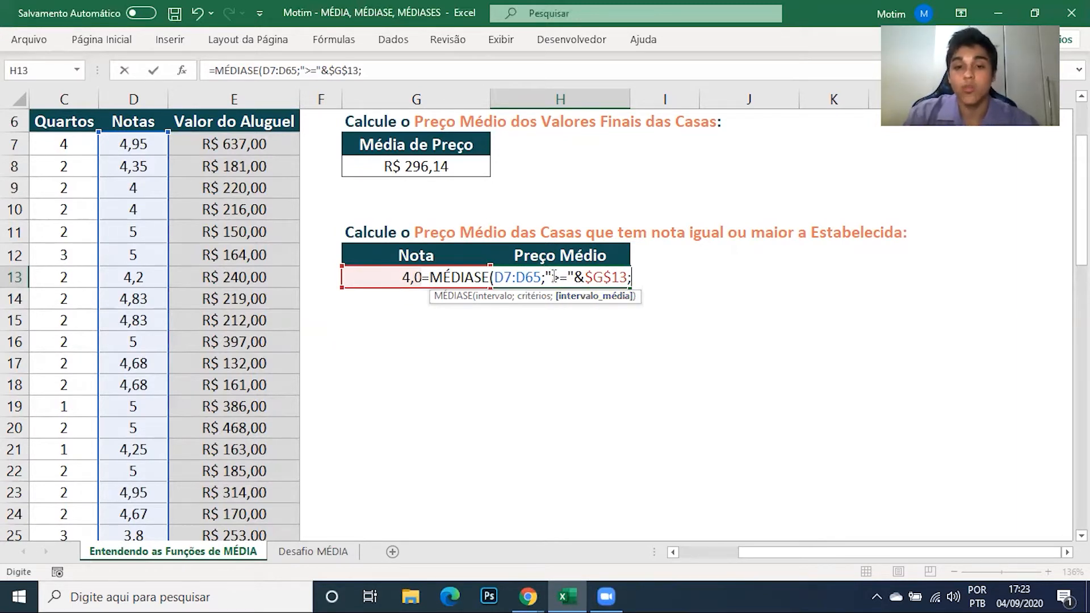
# Set the Valor do Aluguel values in E7:E65 as the average range and enter the MÉDIASE formula
pyautogui.click(259, 145)
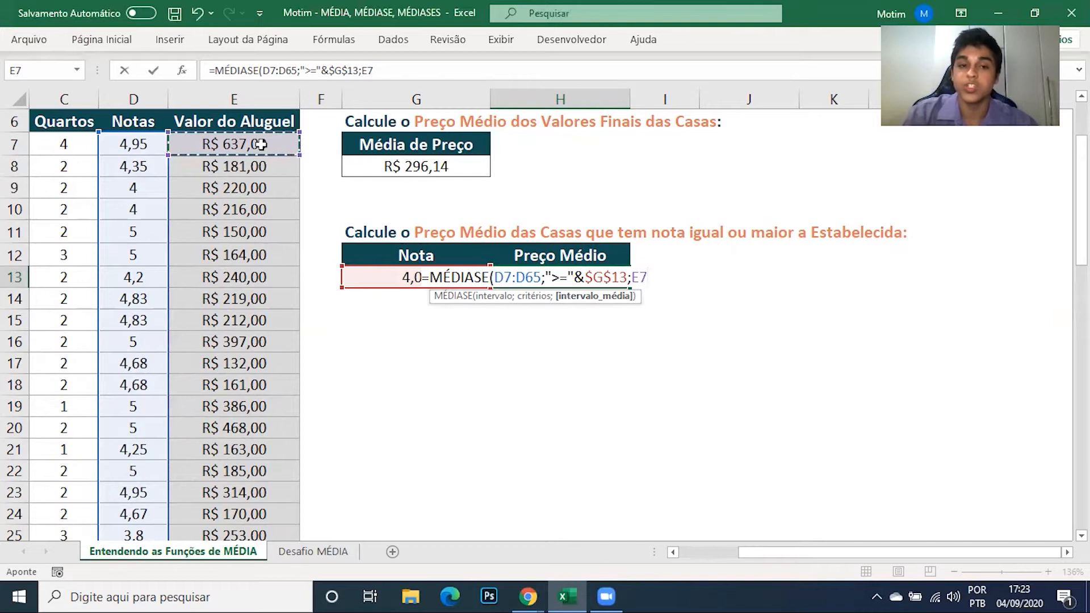
pyautogui.hotkey('ctrl', 'shift', 'Down')
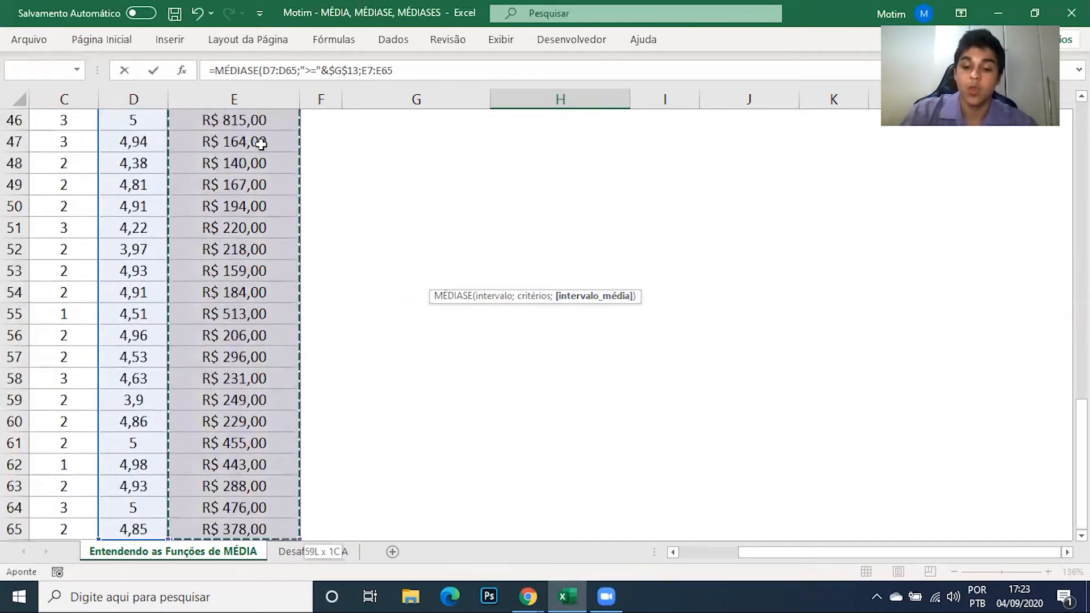
pyautogui.write(')')
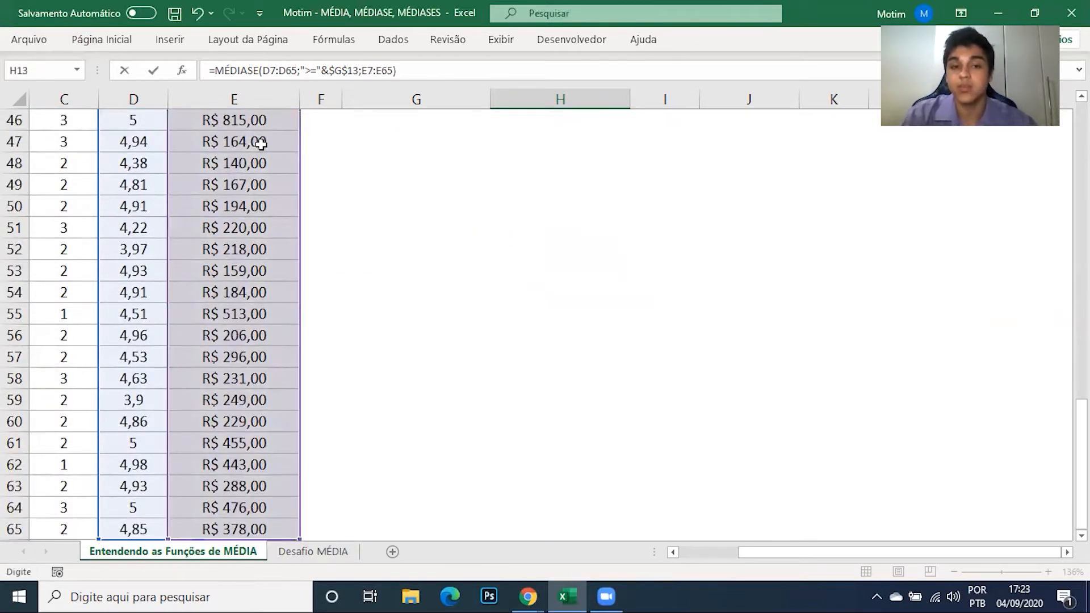
pyautogui.press('Return')
pyautogui.scroll(2, 258, 144)
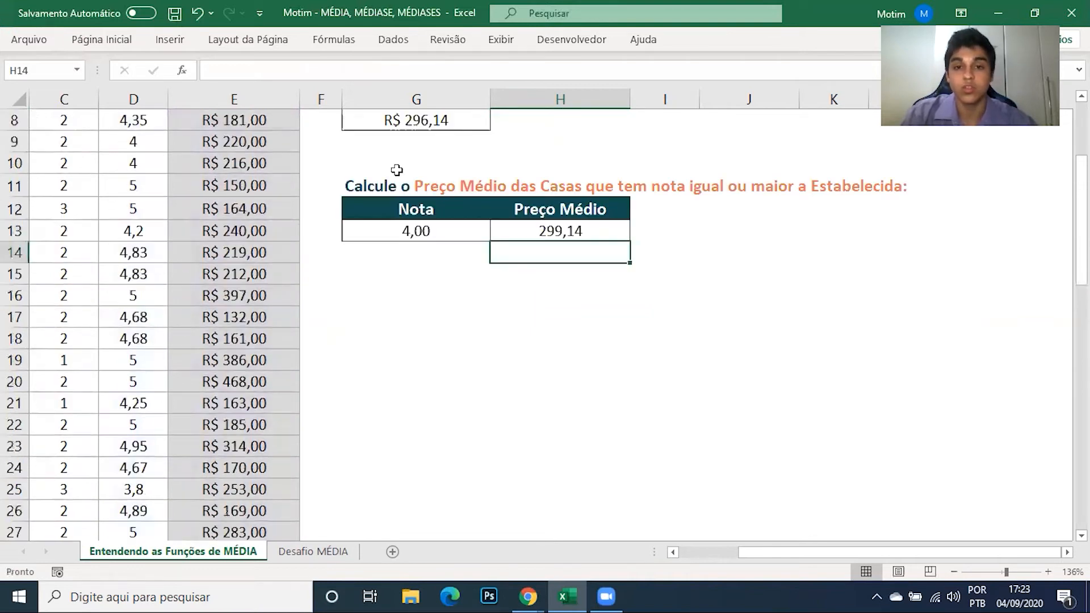
# Format the Preço Médio result in H13 as currency (Moeda)
pyautogui.click(527, 225)
pyautogui.scroll(1, 562, 250)
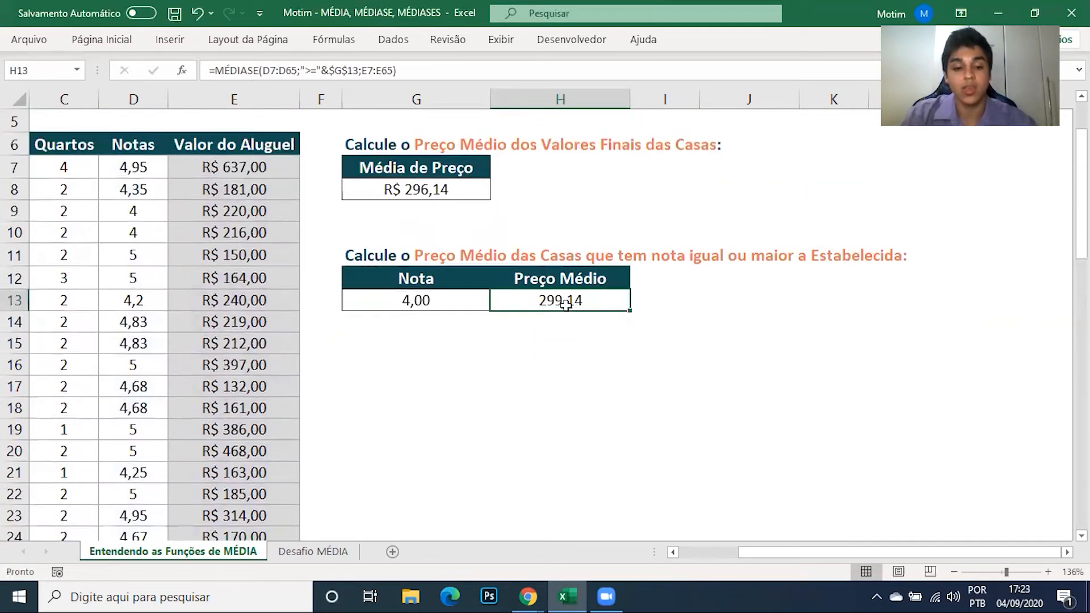
pyautogui.hotkey('ctrl', 'shift', '4')
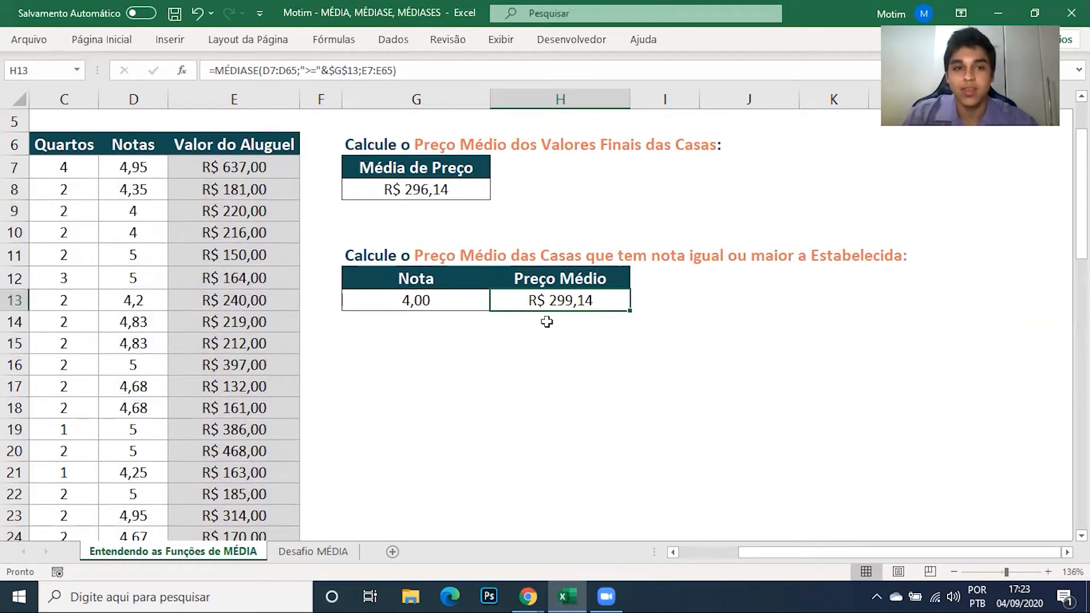
pyautogui.click(109, 45)
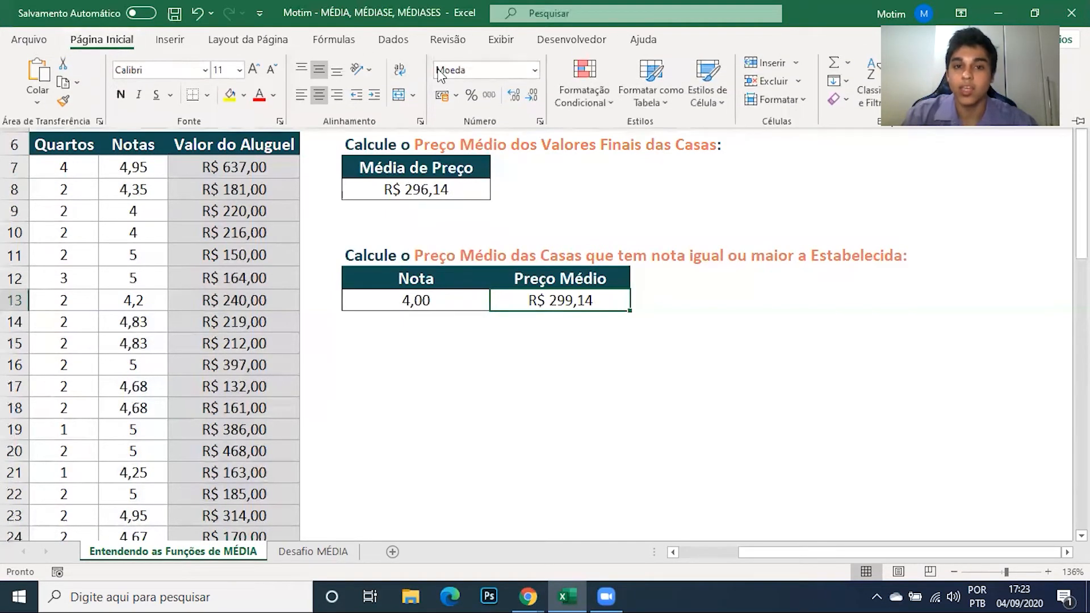
pyautogui.click(568, 306)
pyautogui.scroll(2, 491, 307)
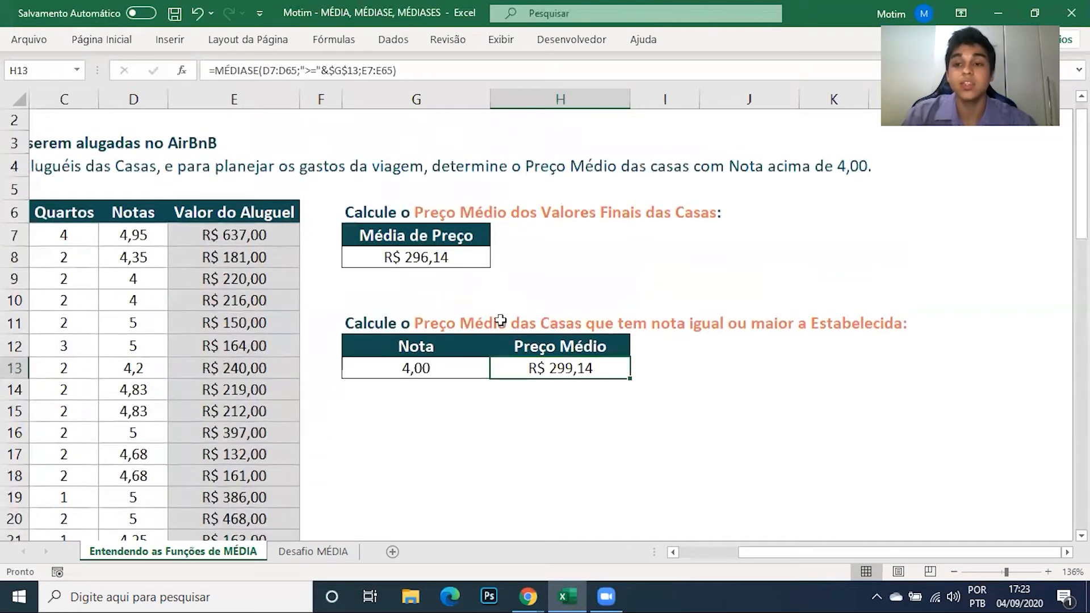
# Set the Nota criterion in G13 to 4,5
pyautogui.click(453, 372)
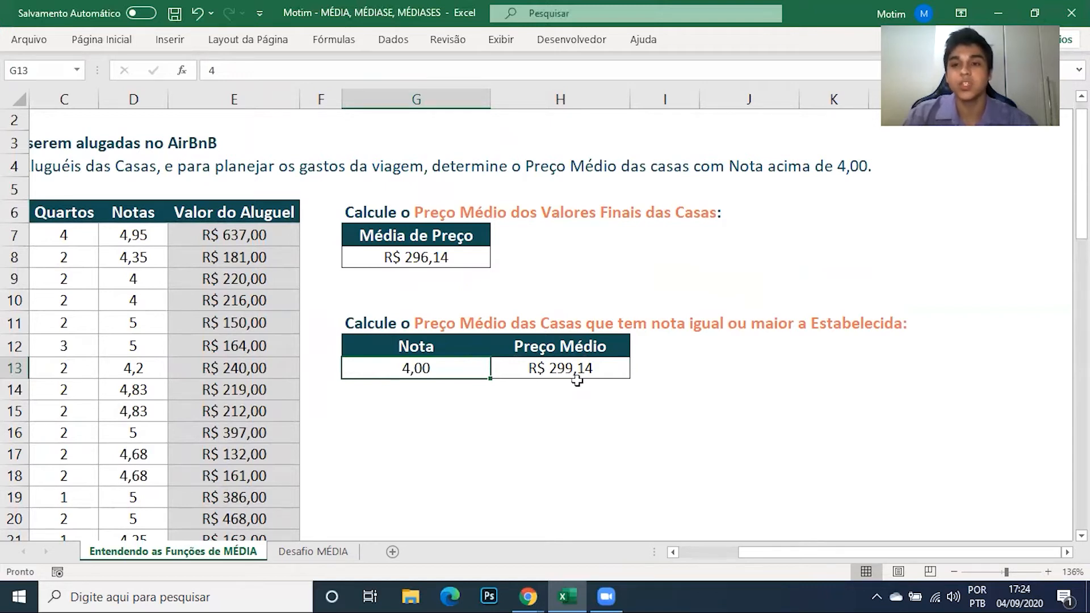
pyautogui.doubleClick(448, 370)
pyautogui.write(',')
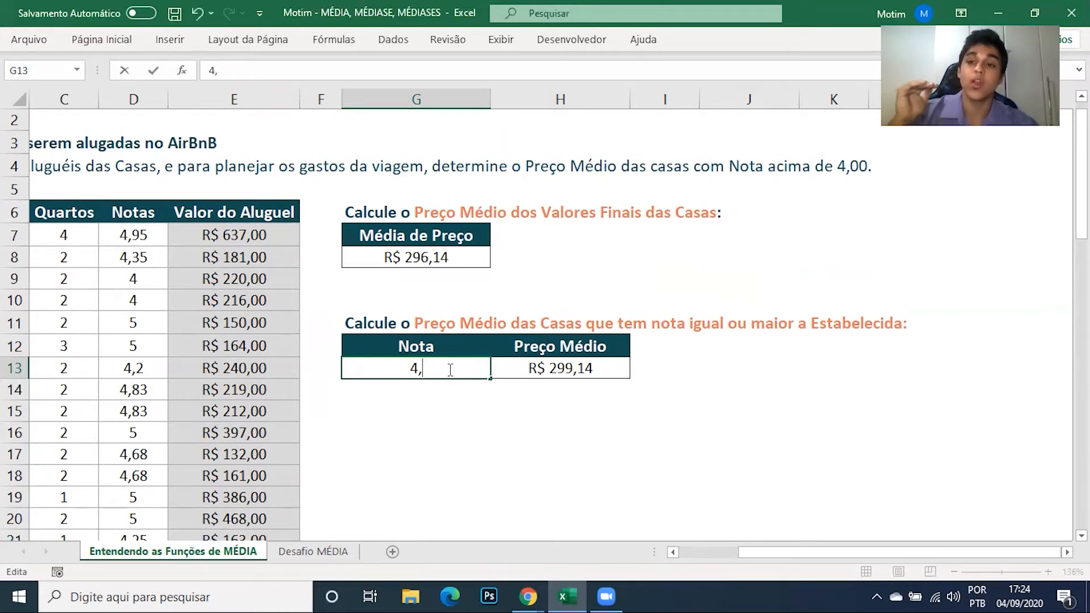
pyautogui.write('5')
pyautogui.press('Return')
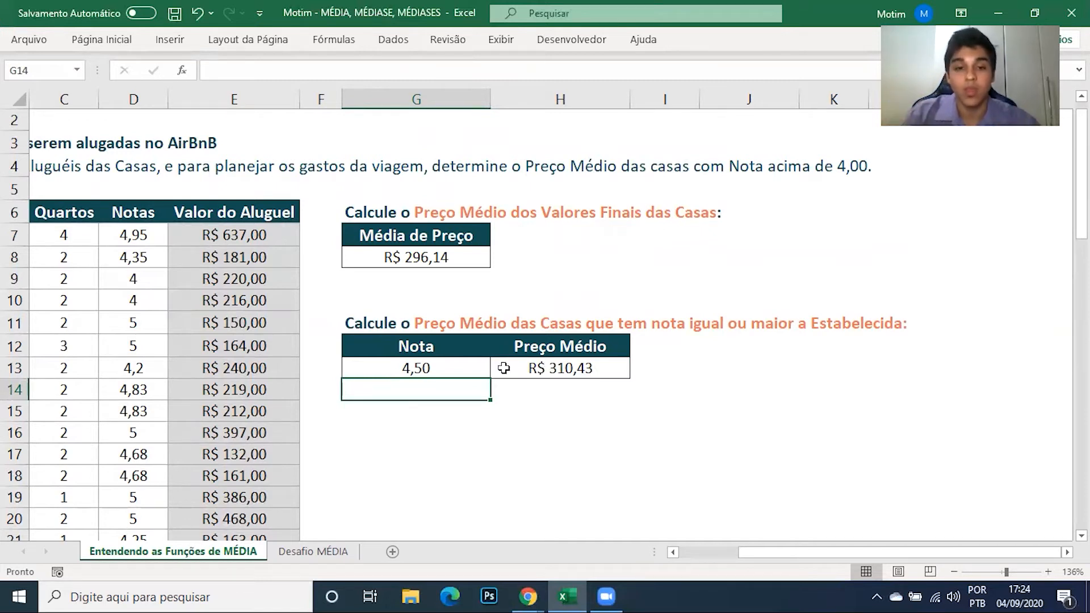
# Set the Nota criterion in G13 to 4,8
pyautogui.click(437, 367)
pyautogui.doubleClick(451, 373)
pyautogui.press('BackSpace')
pyautogui.write('8')
pyautogui.press('Return')
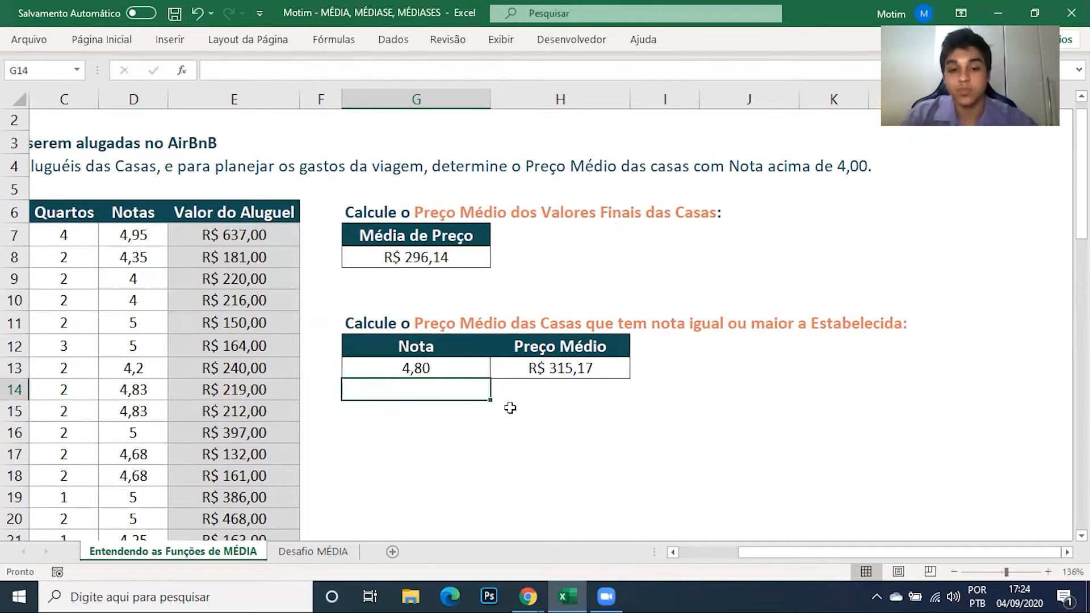
# Open the Desafio MÉDIA sheet and set the Quartos value of condition A in H11 to 2
pyautogui.click(328, 458)
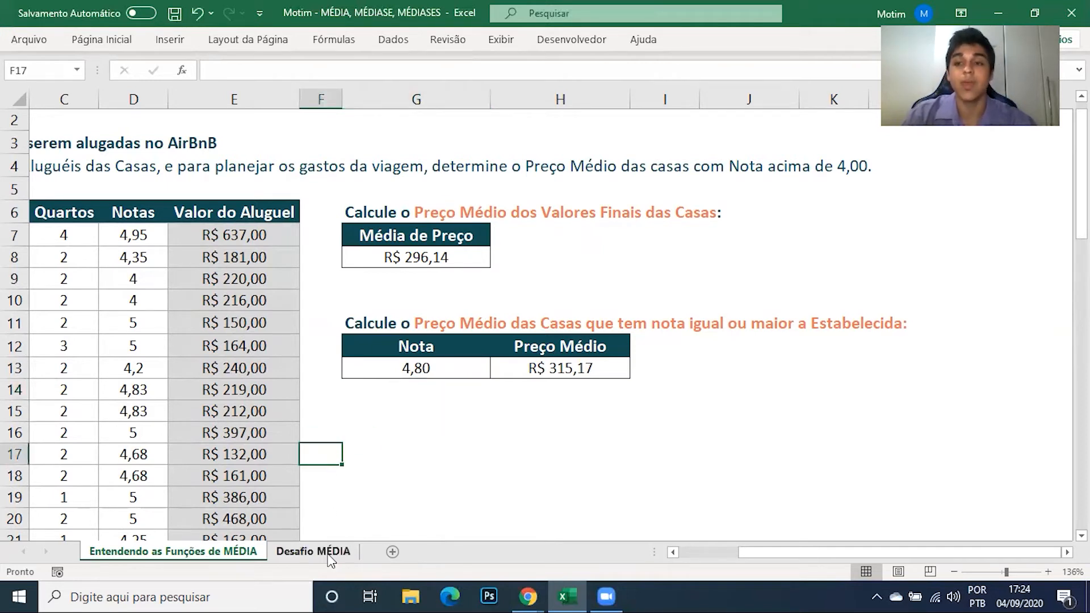
pyautogui.click(329, 553)
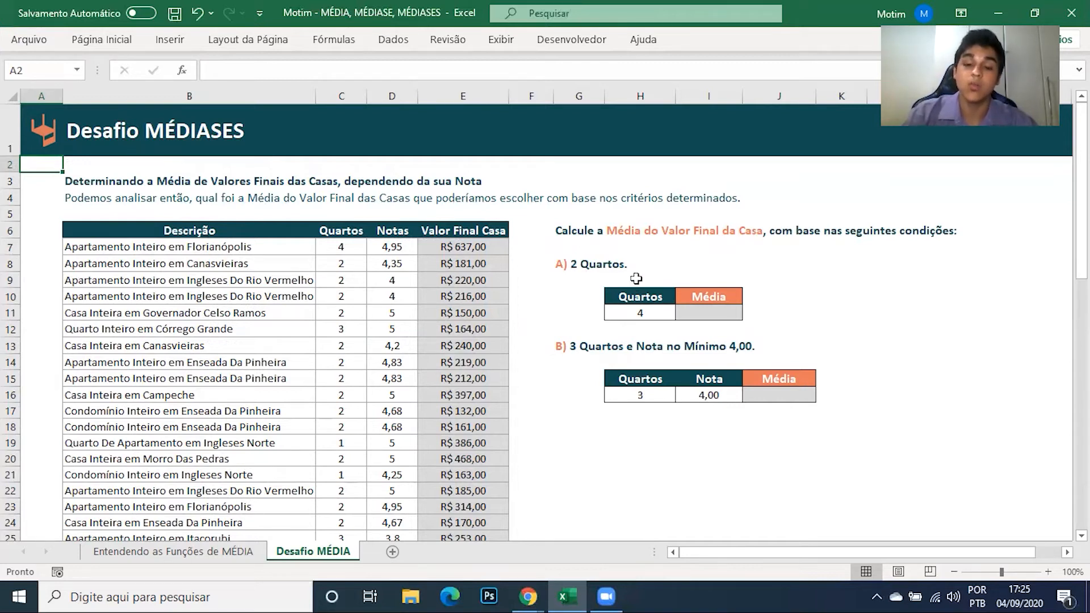
pyautogui.click(656, 313)
pyautogui.write('2')
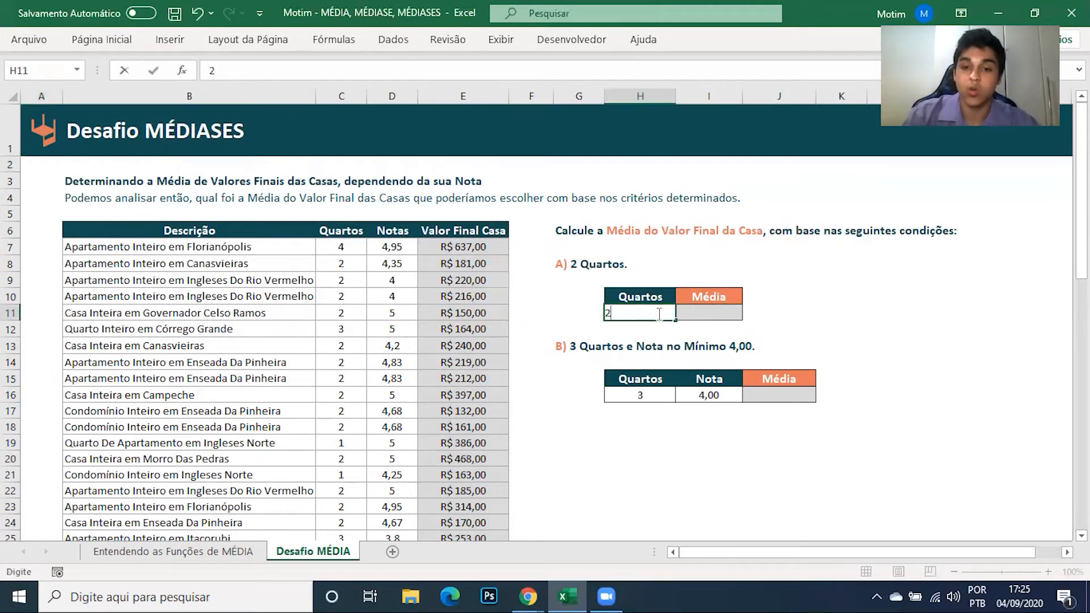
# Start a MÉDIASES formula in I11 with the Valor Final Casa values in E7:E65 as the average range
pyautogui.click(703, 310)
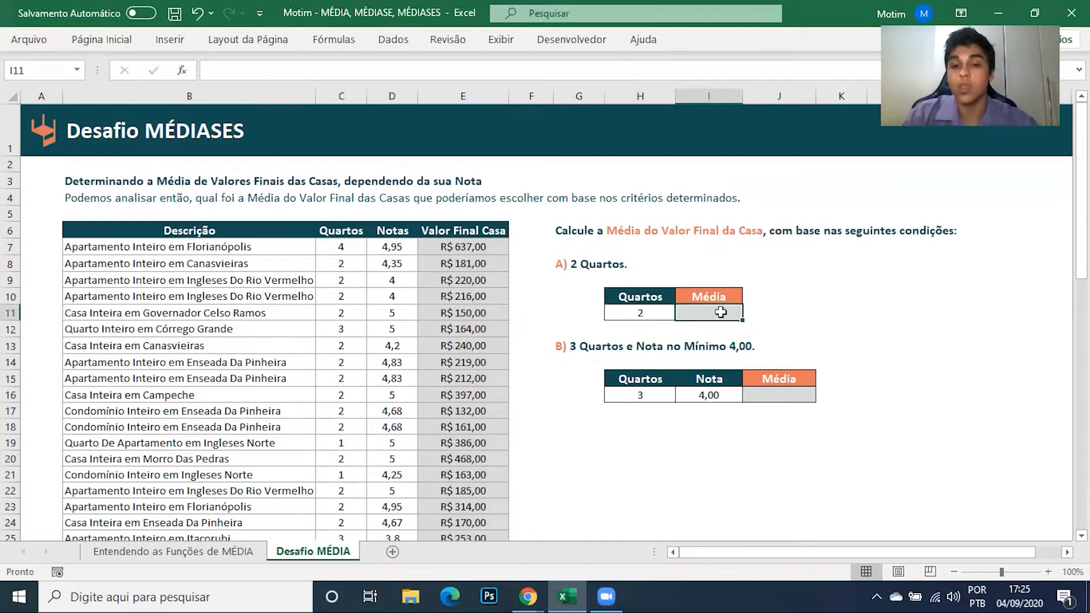
pyautogui.write('=')
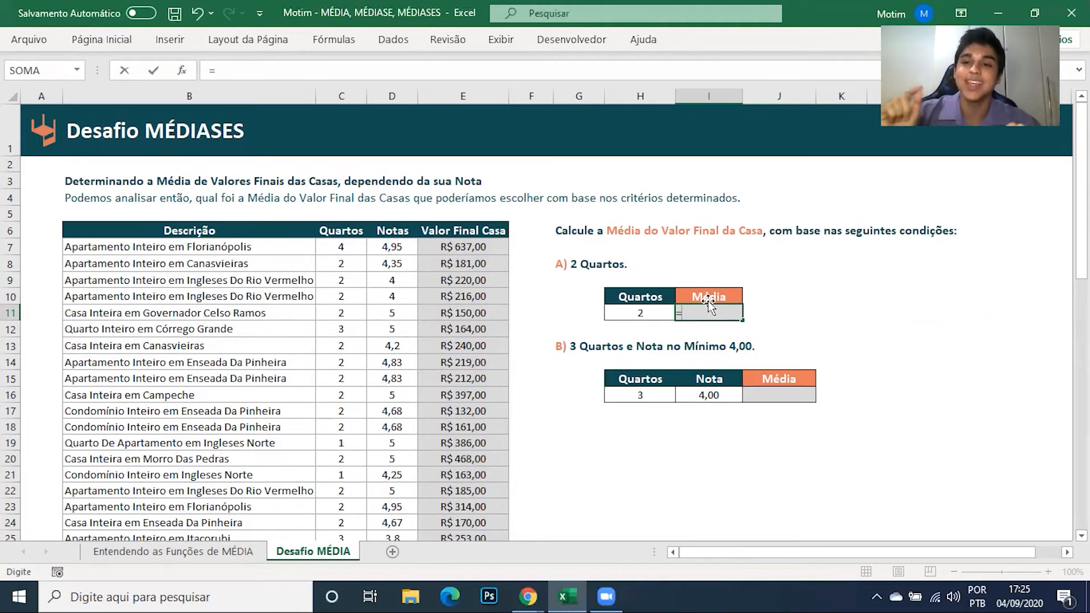
pyautogui.write('M')
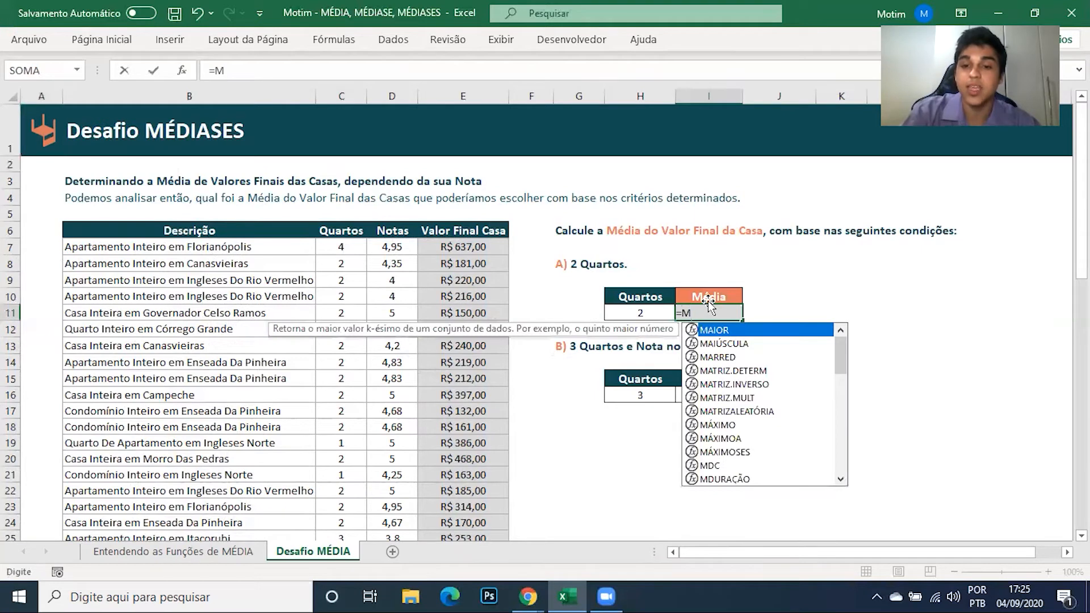
pyautogui.write('ÉDIASES(')
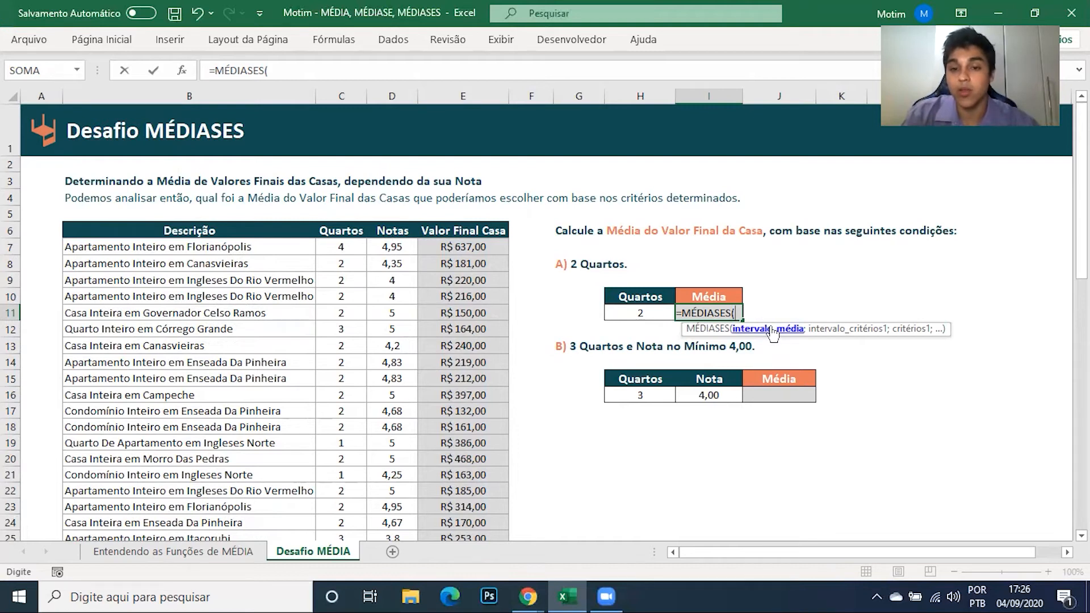
pyautogui.click(488, 248)
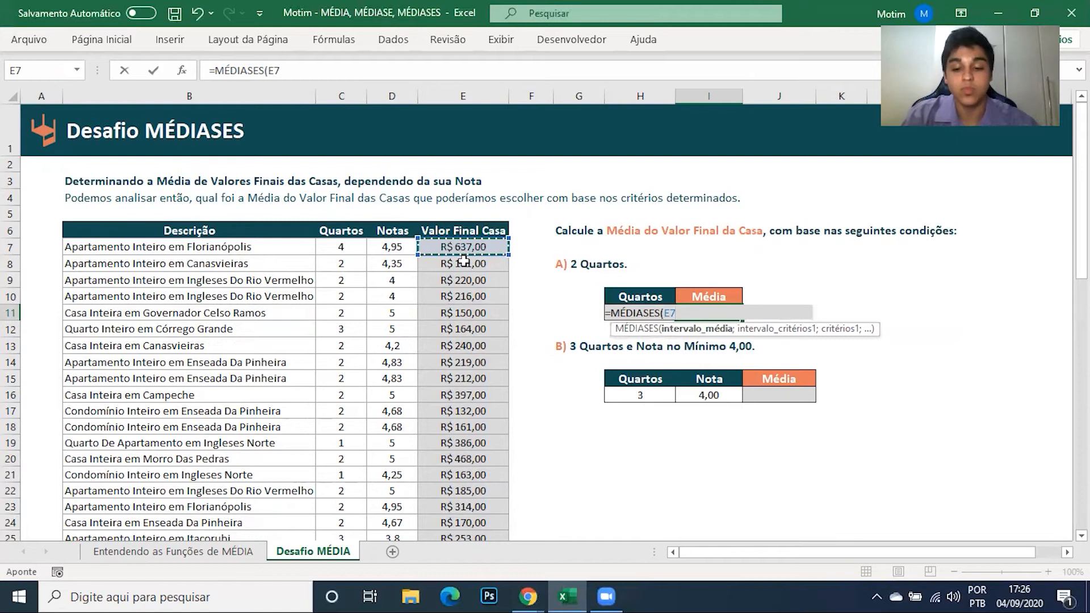
pyautogui.hotkey('ctrl', 'shift', 'Down')
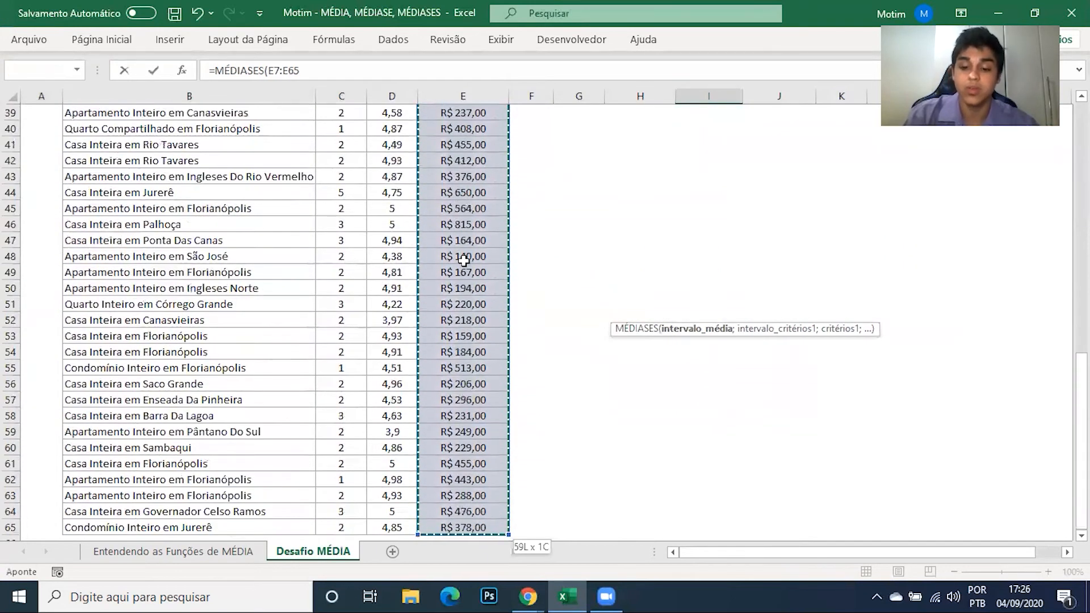
pyautogui.write(';')
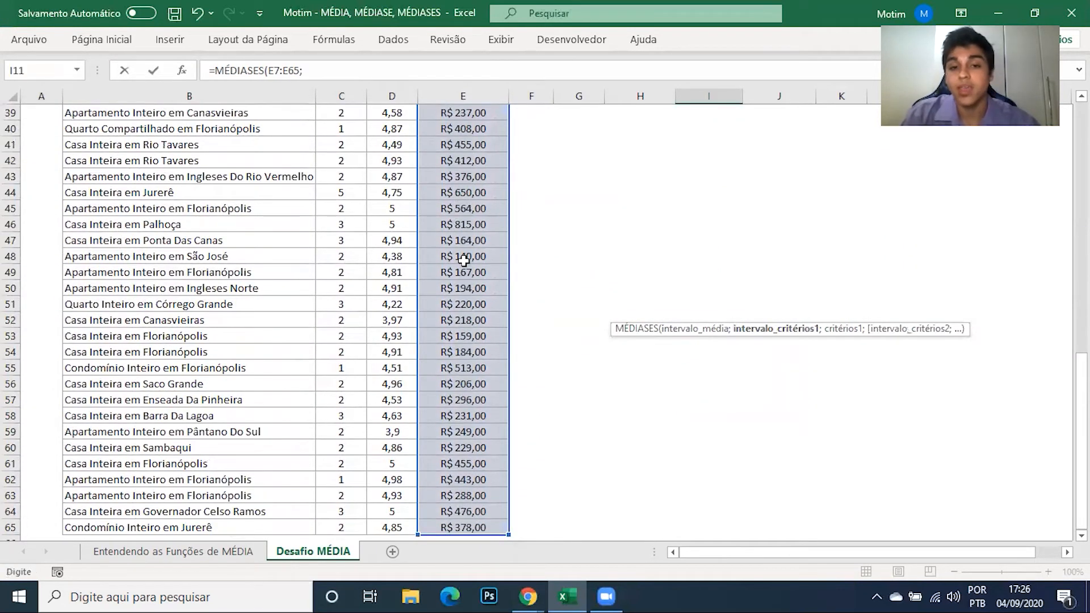
# Set the Quartos values in C7:C65 as the first criteria range of the MÉDIASES formula
pyautogui.press('Up')
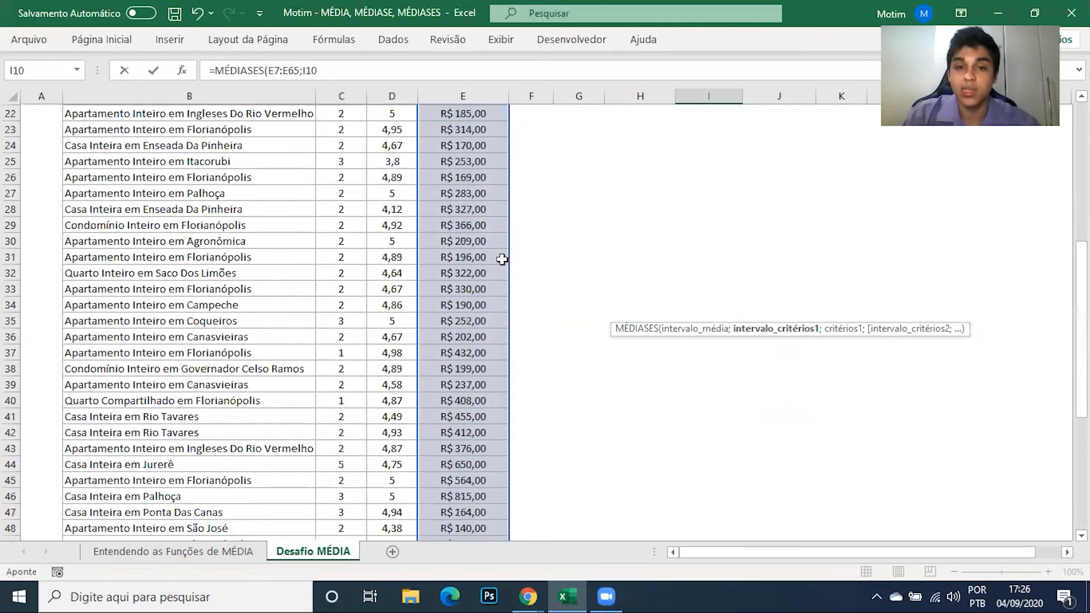
pyautogui.scroll(3, 496, 257)
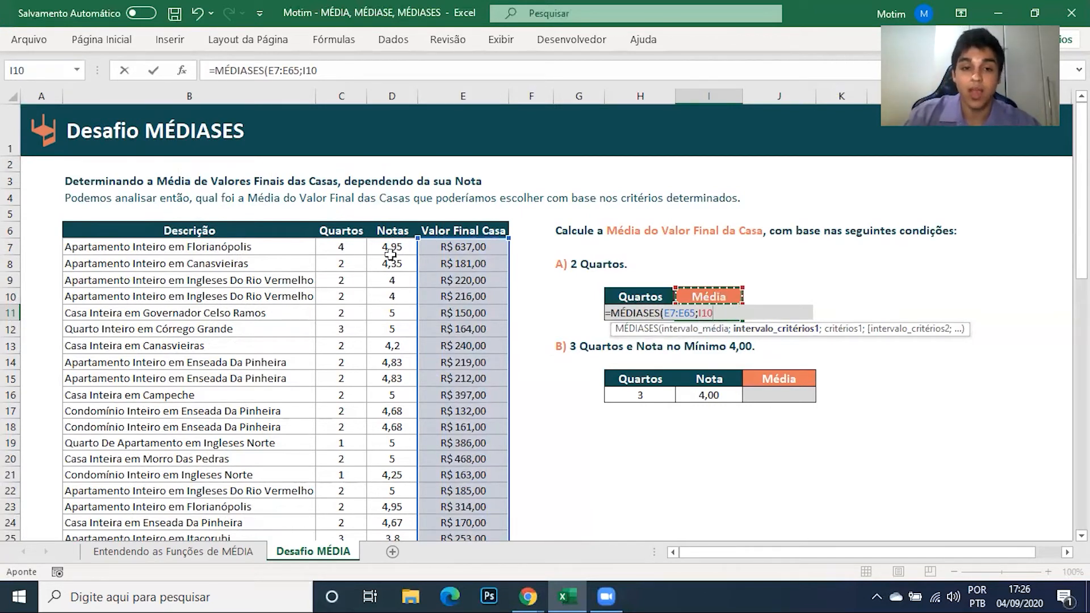
pyautogui.click(353, 246)
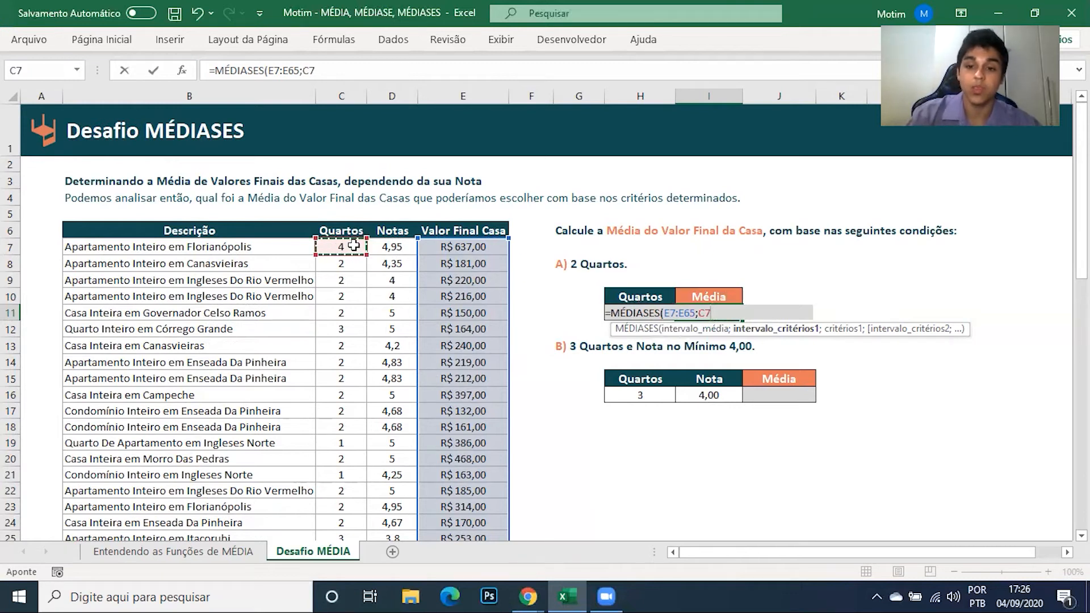
pyautogui.hotkey('ctrl', 'shift', 'Down')
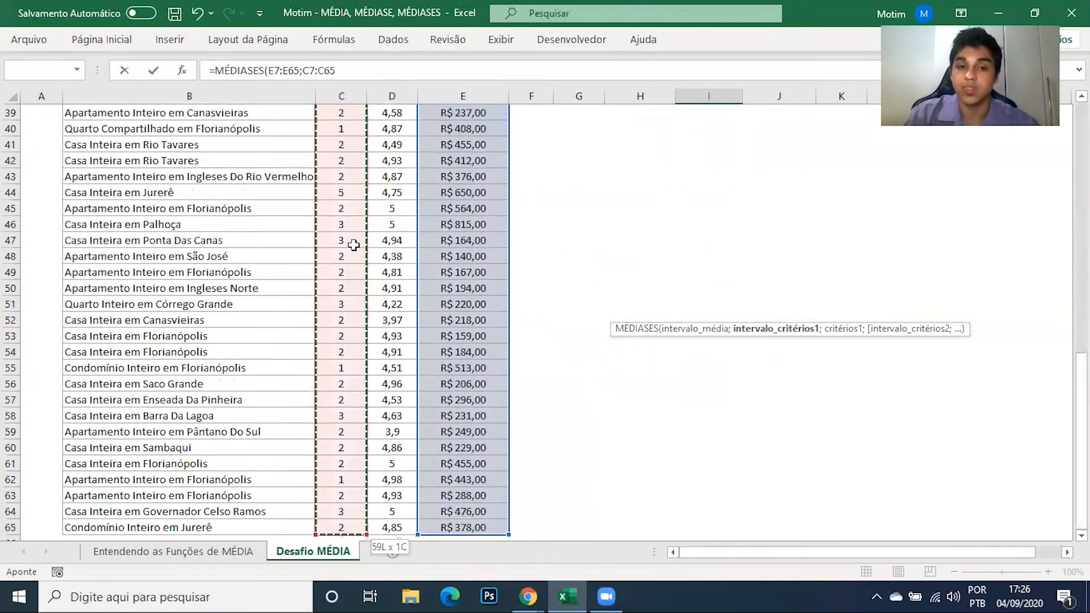
pyautogui.write(';')
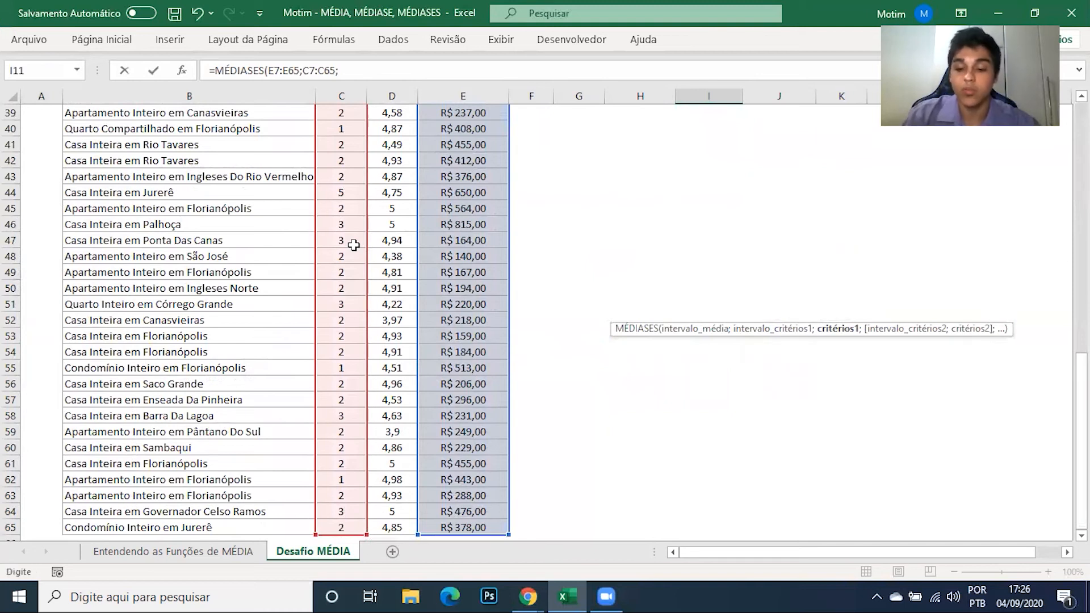
# Use the Quartos value in H11 as the criterion and complete the MÉDIASES formula in I11
pyautogui.scroll(13, 354, 246)
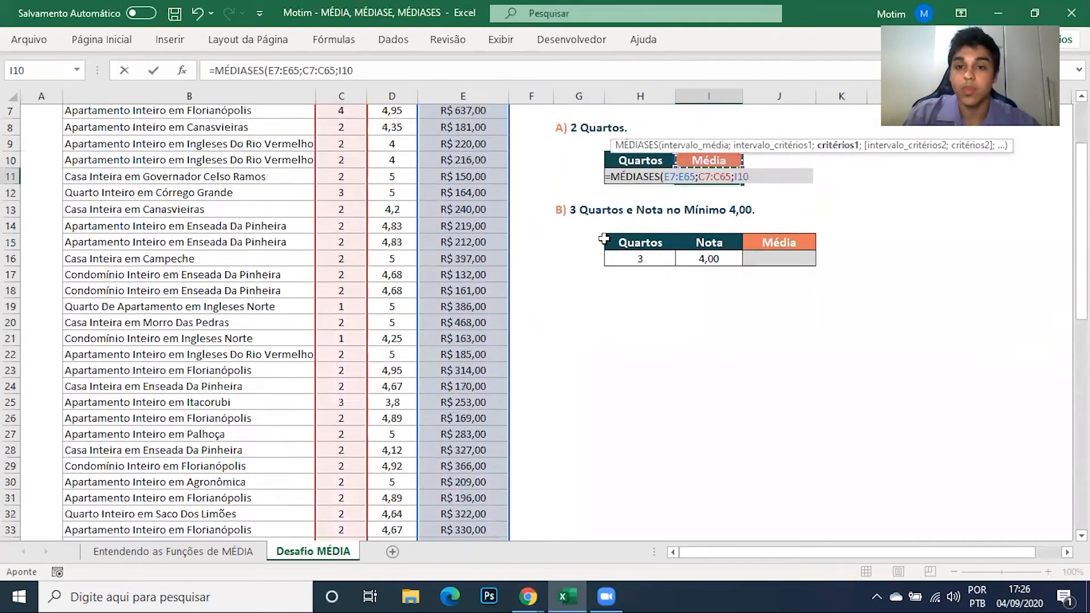
pyautogui.click(712, 296)
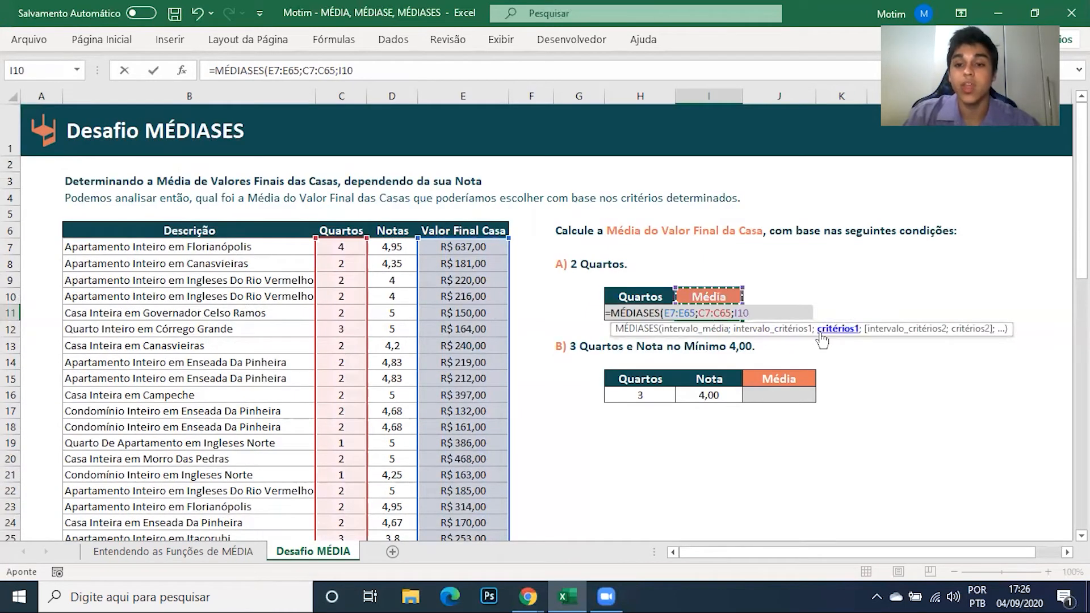
pyautogui.click(624, 296)
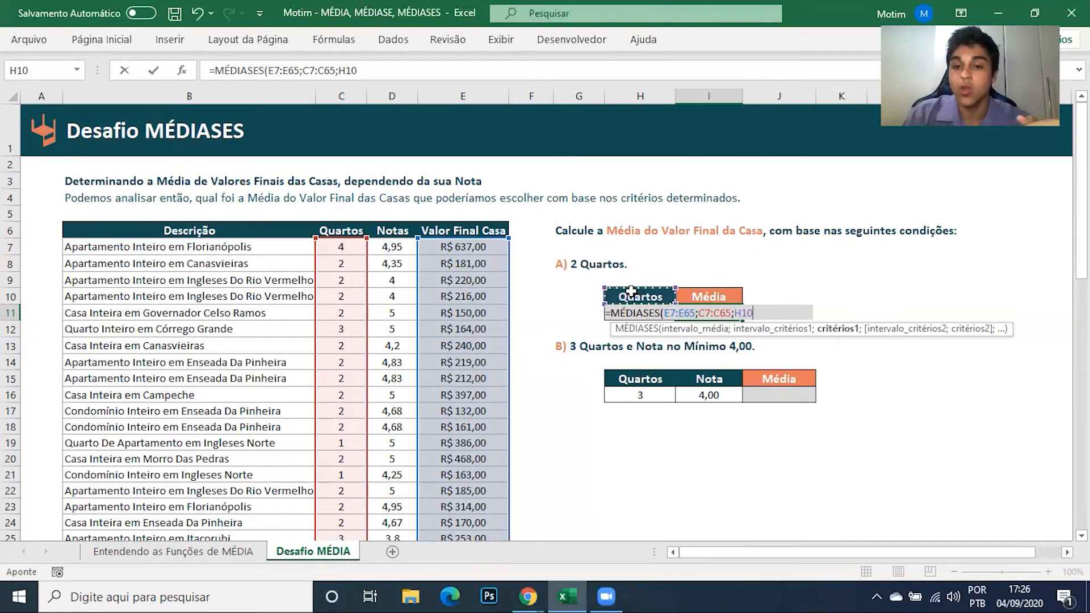
pyautogui.press('Down')
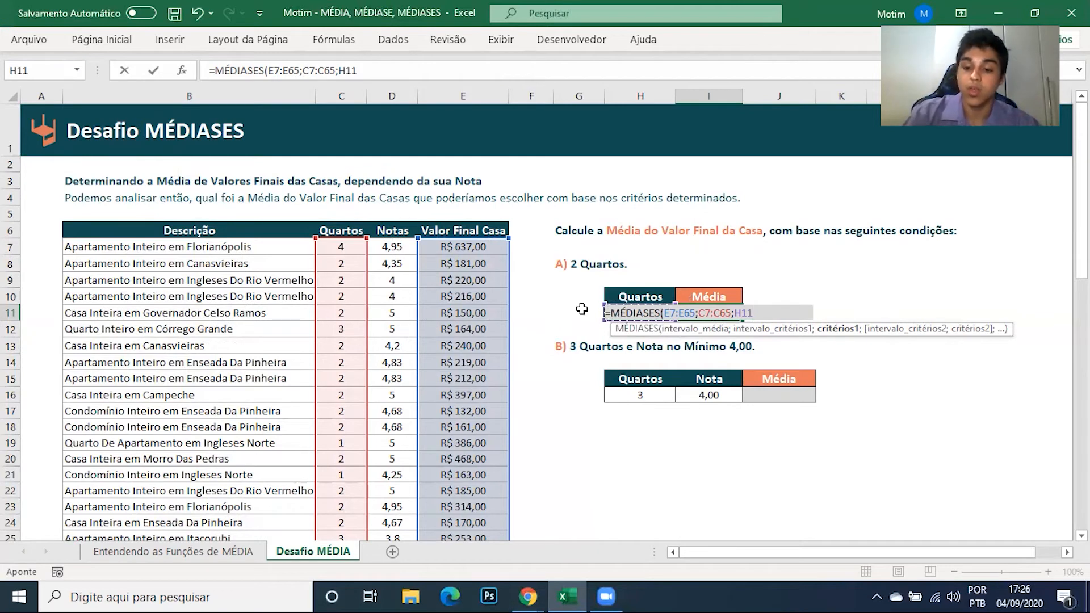
pyautogui.write(')')
pyautogui.press('Return')
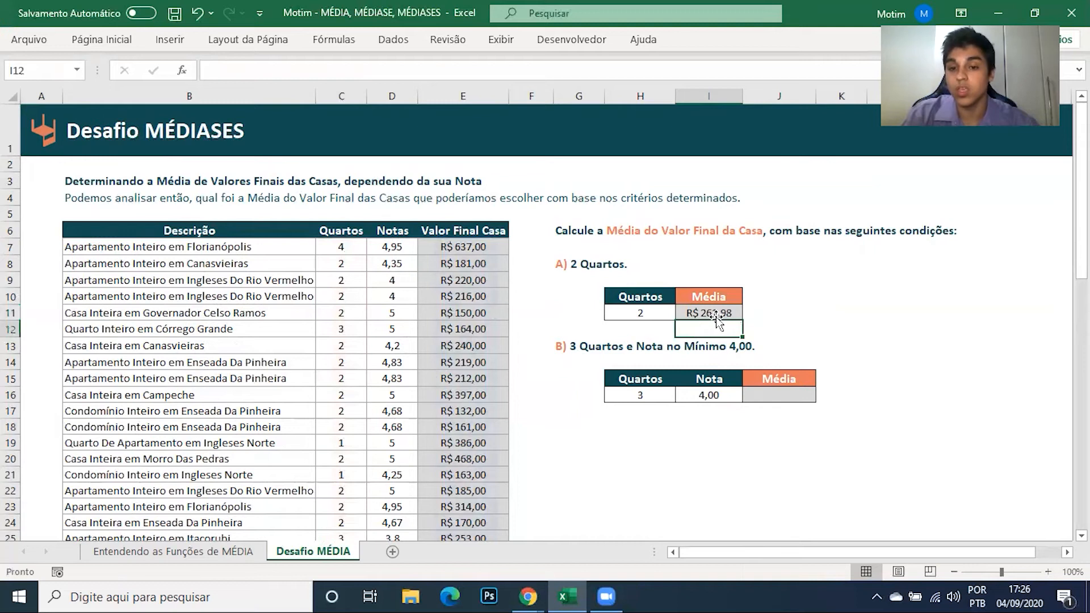
# Set the Quartos value of condition A in H11 to 3
pyautogui.click(663, 311)
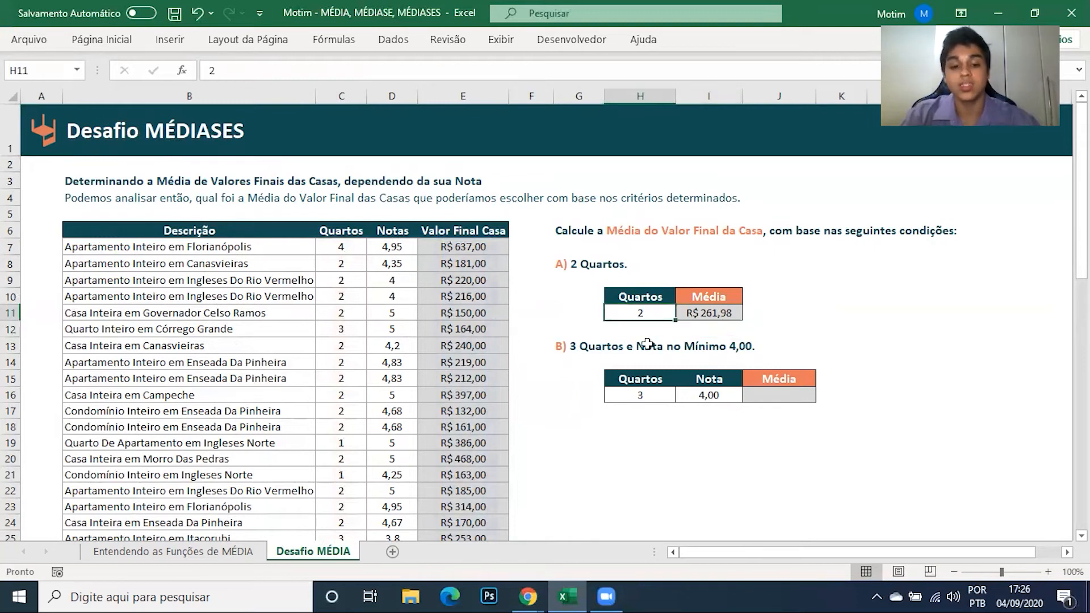
pyautogui.write('3')
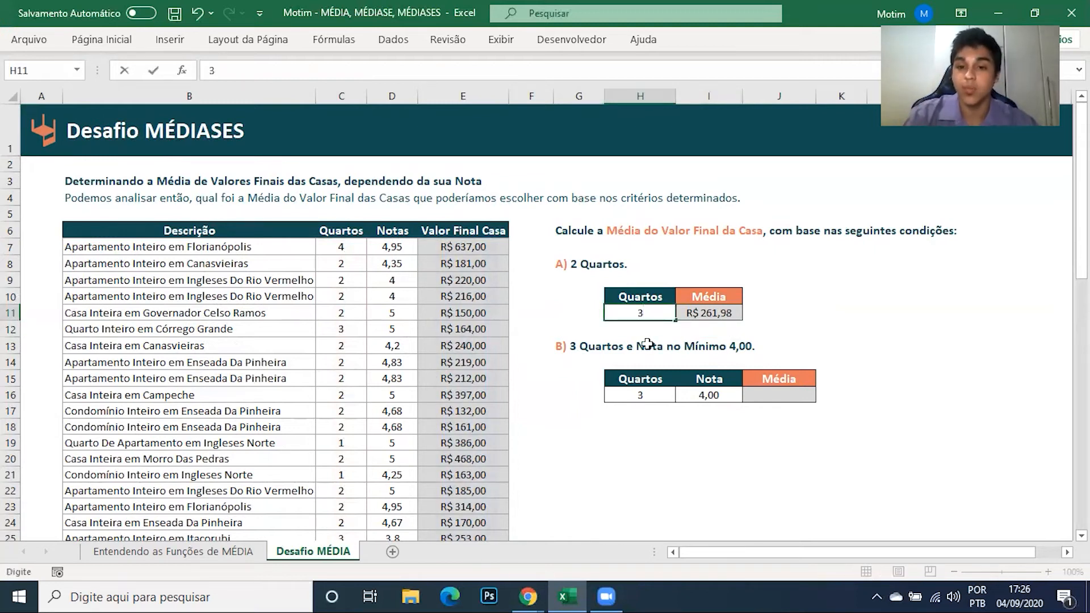
pyautogui.press('Return')
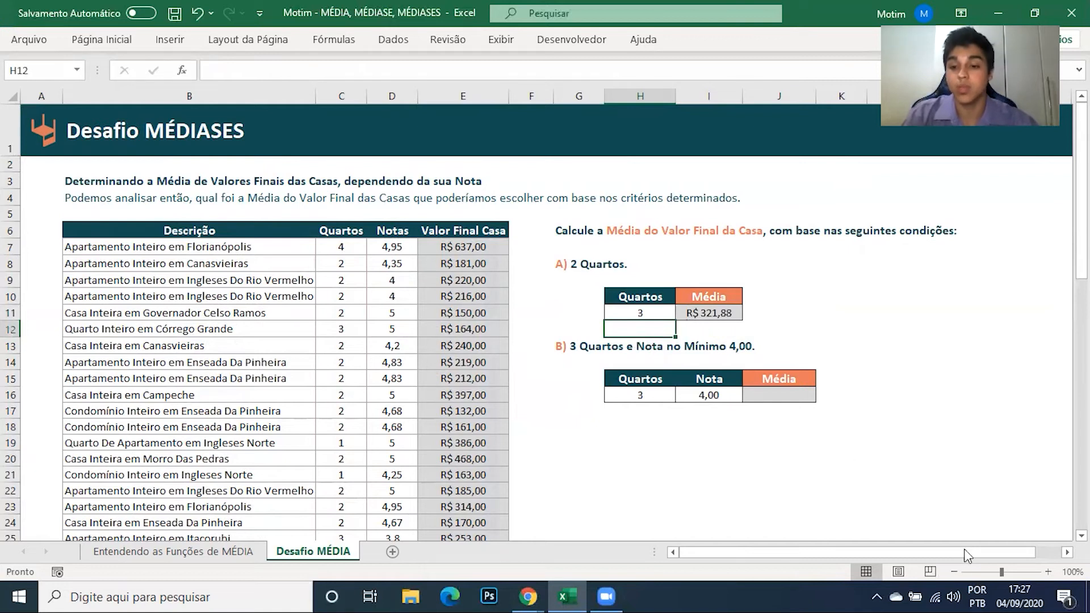
# Inspect the ranges of the MÉDIASES formula in I11 and set the Quartos value in H11 to 4
pyautogui.moveTo(1002, 572); pyautogui.dragTo(1012, 572)
pyautogui.click(700, 290)
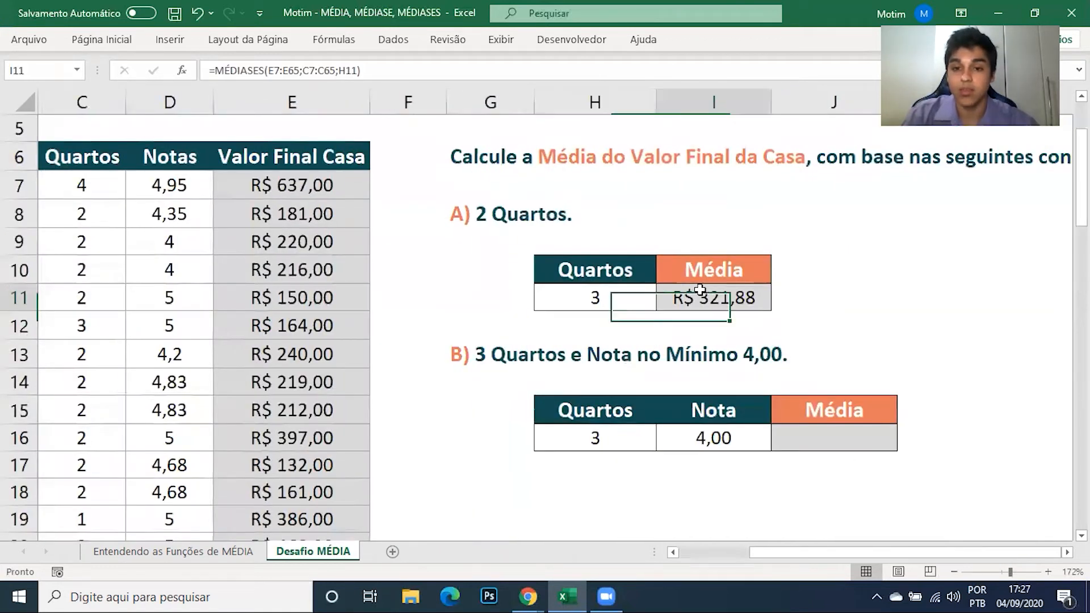
pyautogui.doubleClick(700, 291)
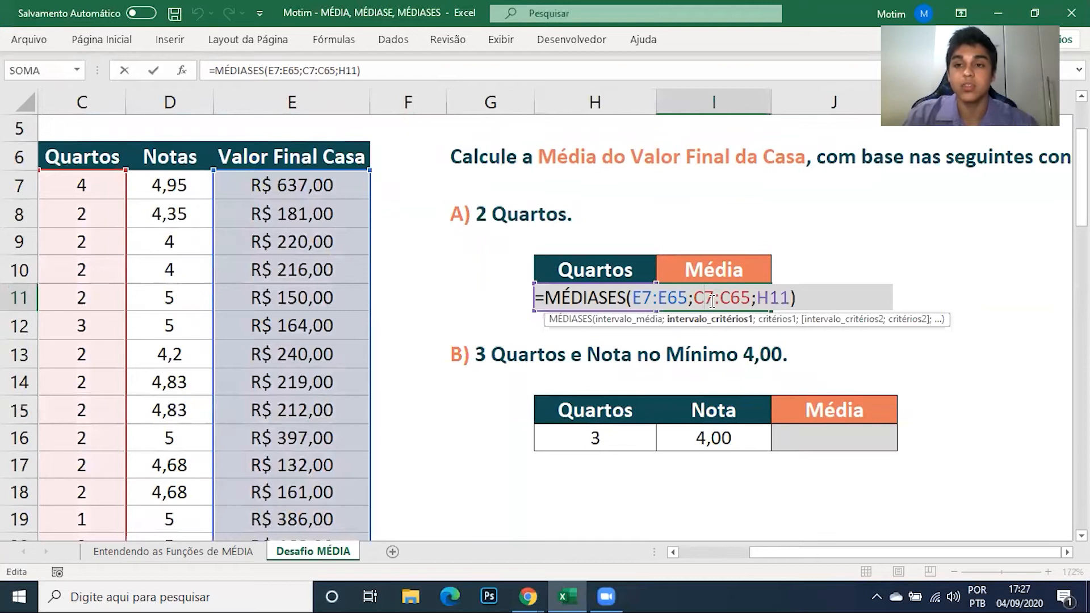
pyautogui.press('Escape')
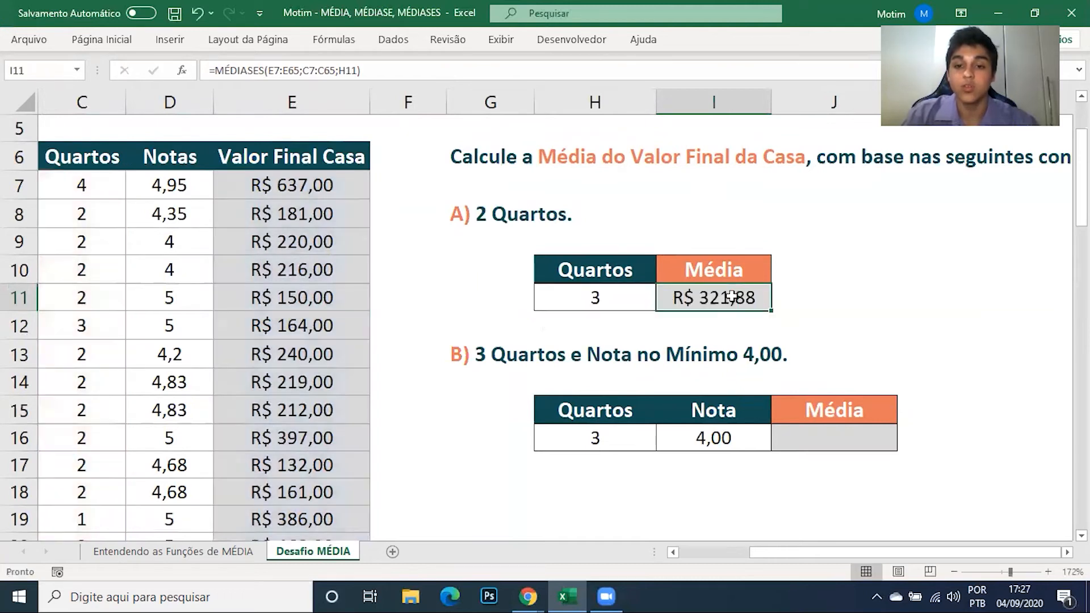
pyautogui.click(632, 296)
pyautogui.write('4')
pyautogui.press('Return')
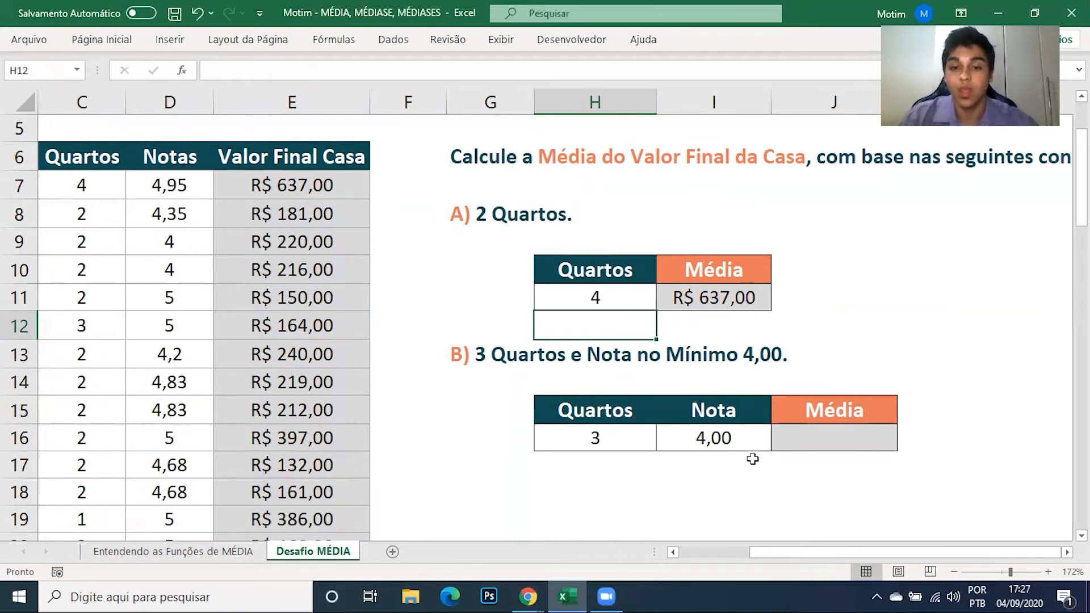
# Start a MÉDIASES formula in J16 for condition B with the Valor Final Casa values in E7:E65 as the average range
pyautogui.click(499, 438)
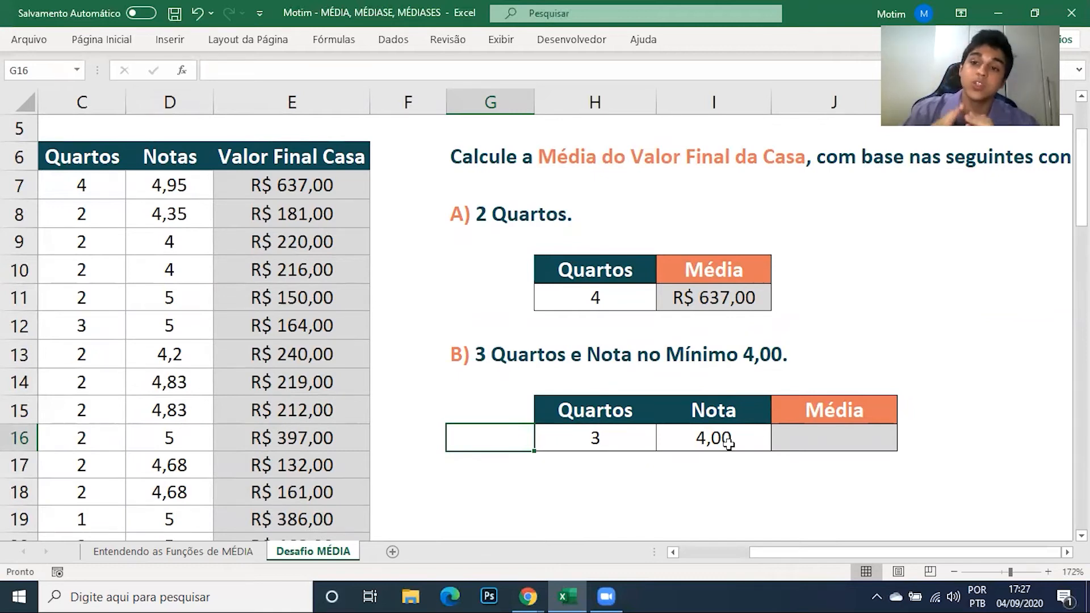
pyautogui.click(832, 441)
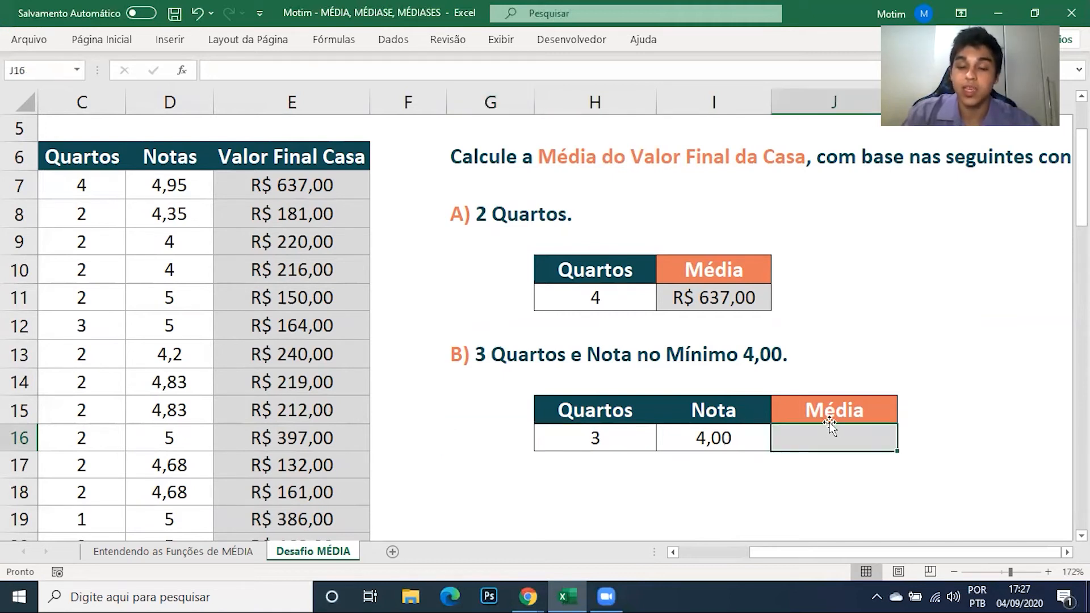
pyautogui.write('=M')
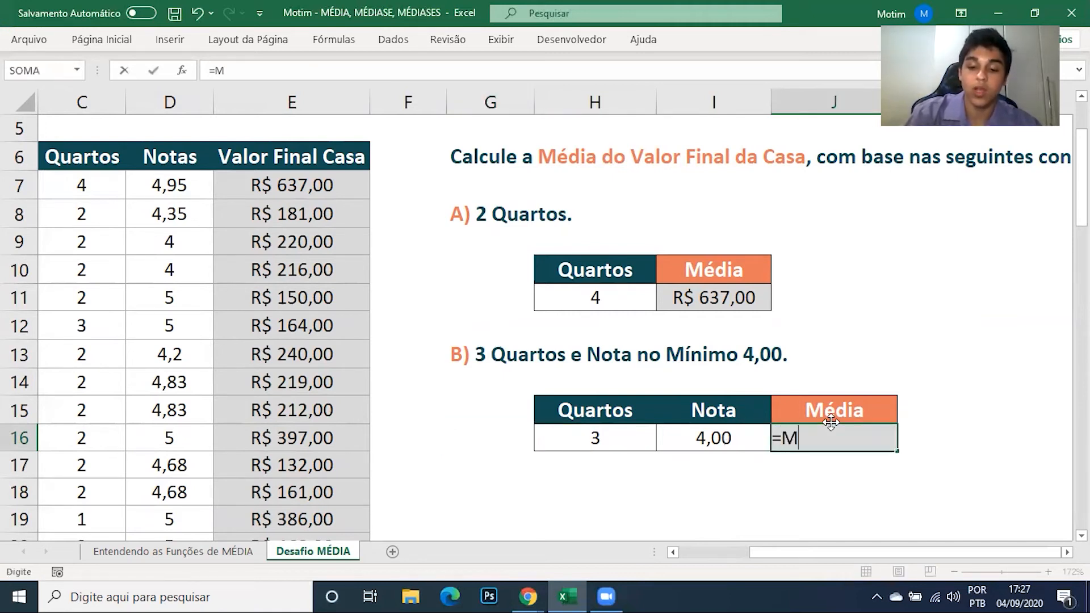
pyautogui.write('ÉDIAES')
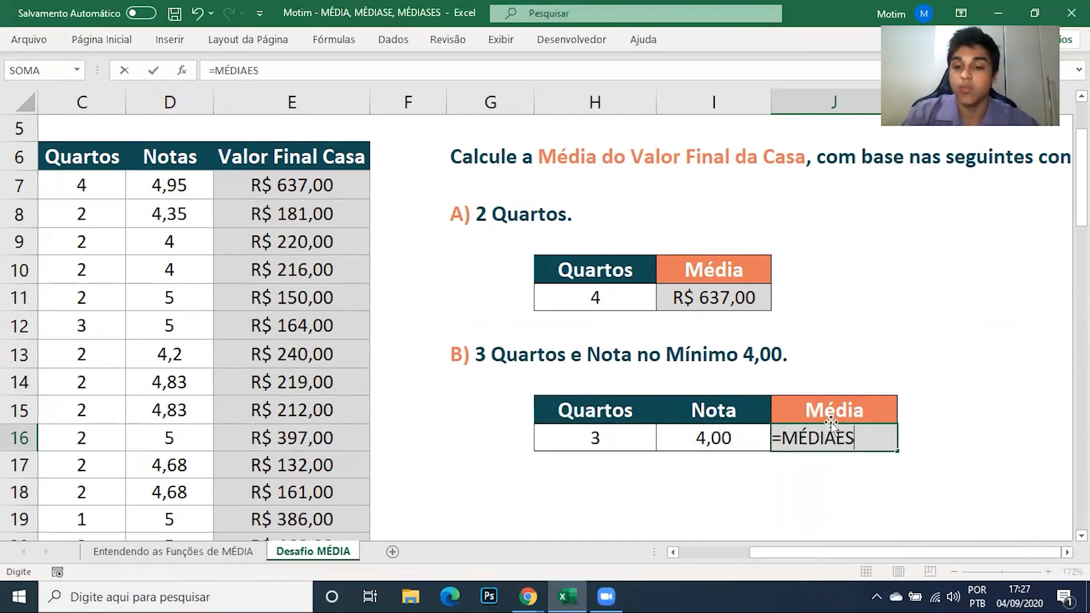
pyautogui.press('BackSpace')
pyautogui.press('BackSpace')
pyautogui.write('SES')
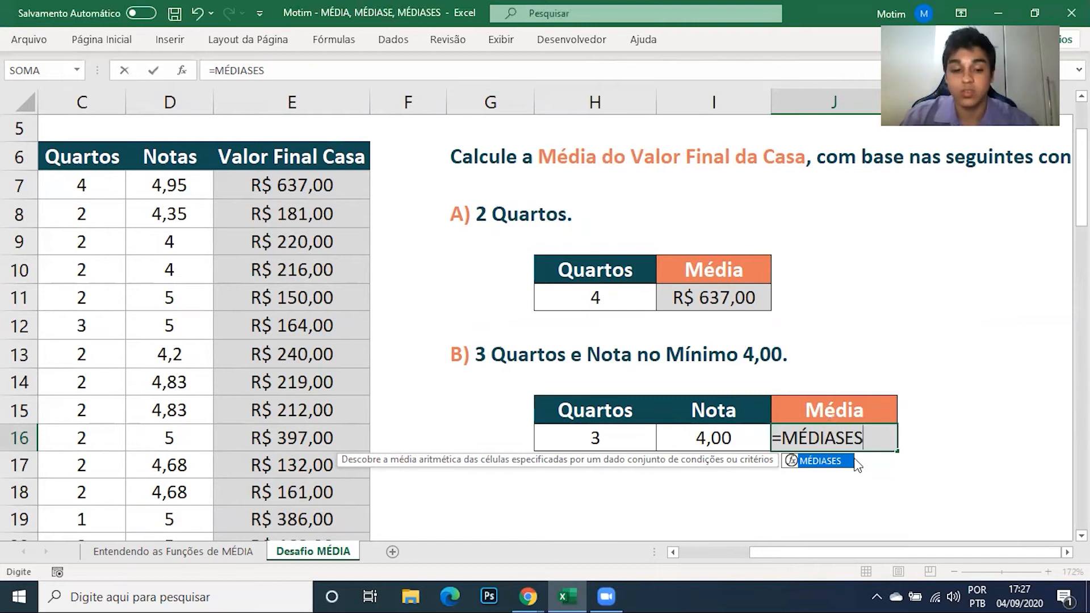
pyautogui.write('(')
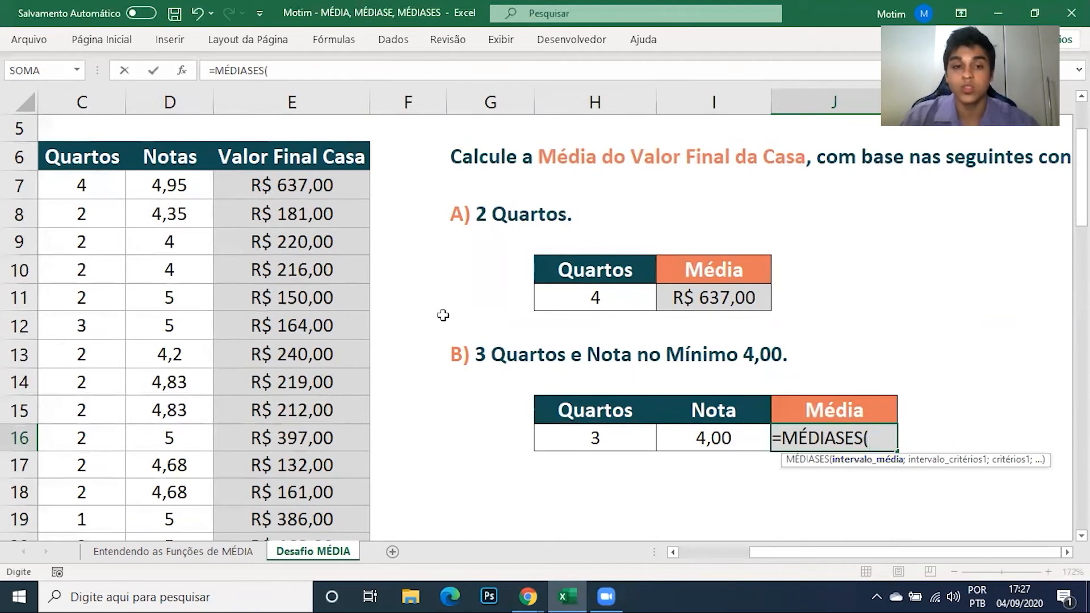
pyautogui.click(321, 184)
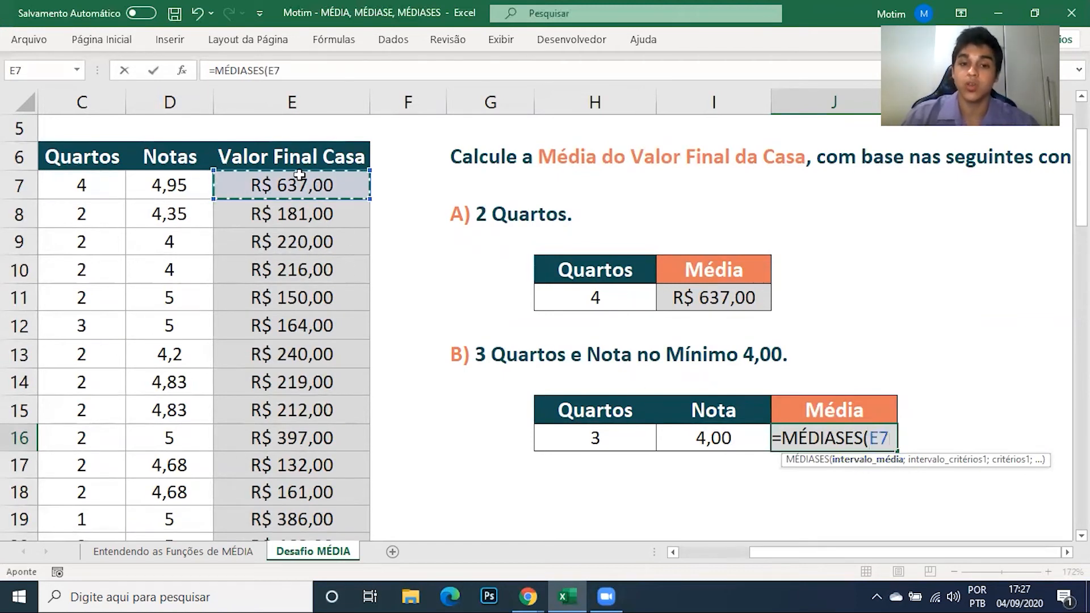
pyautogui.hotkey('ctrl', 'shift', 'Down')
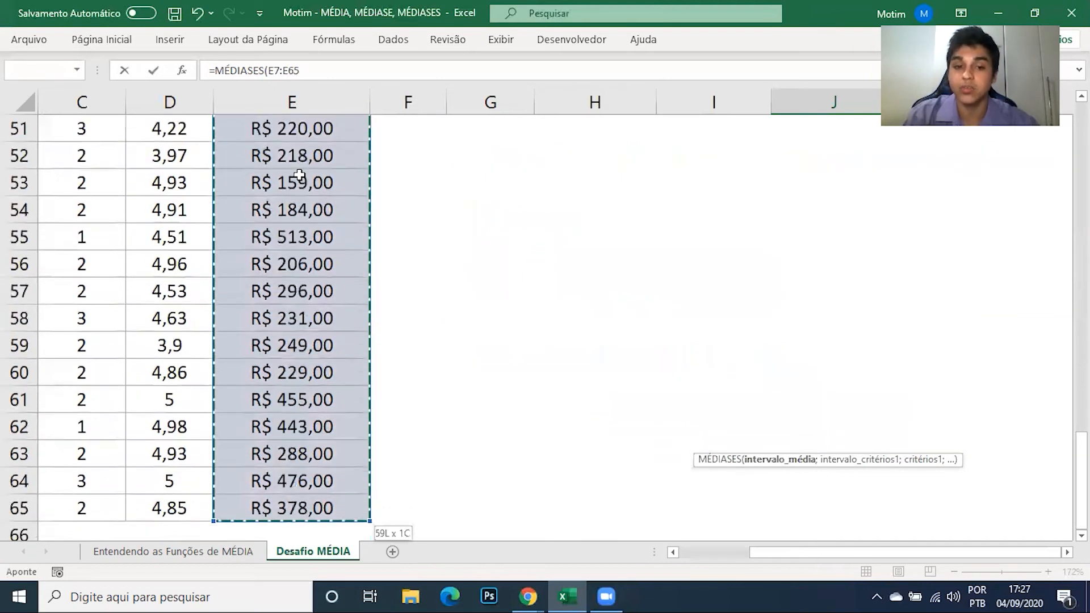
pyautogui.write(';')
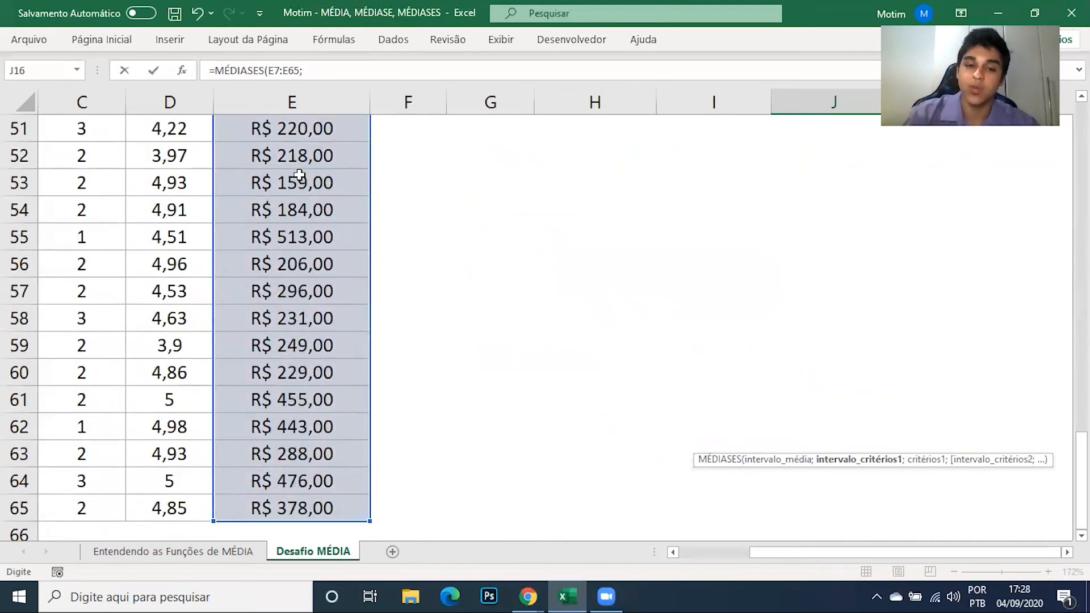
pyautogui.press('Up')
pyautogui.scroll(1, 327, 170)
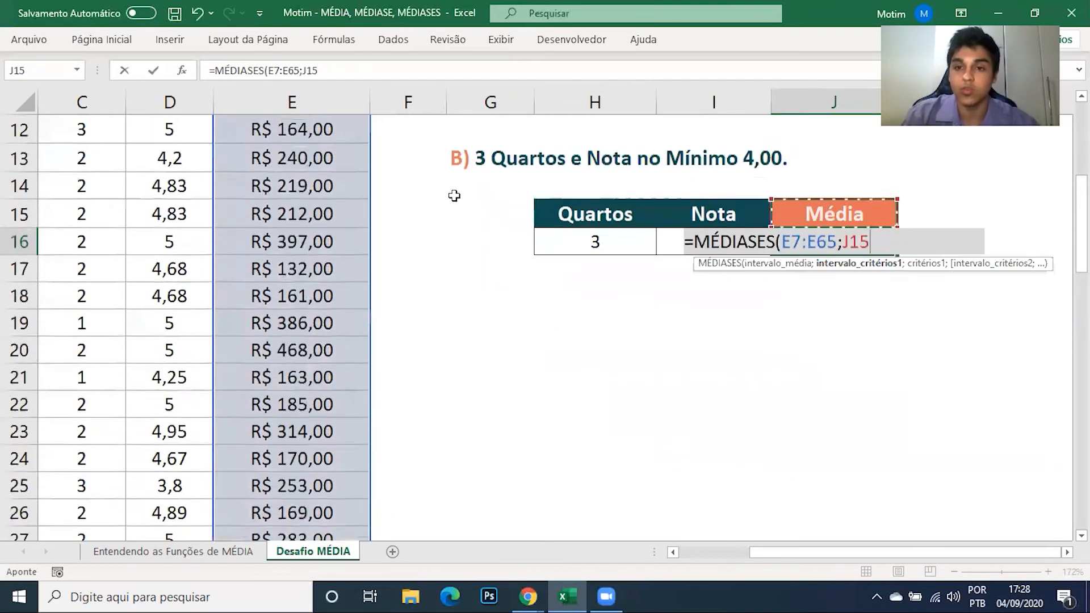
pyautogui.scroll(1, 454, 196)
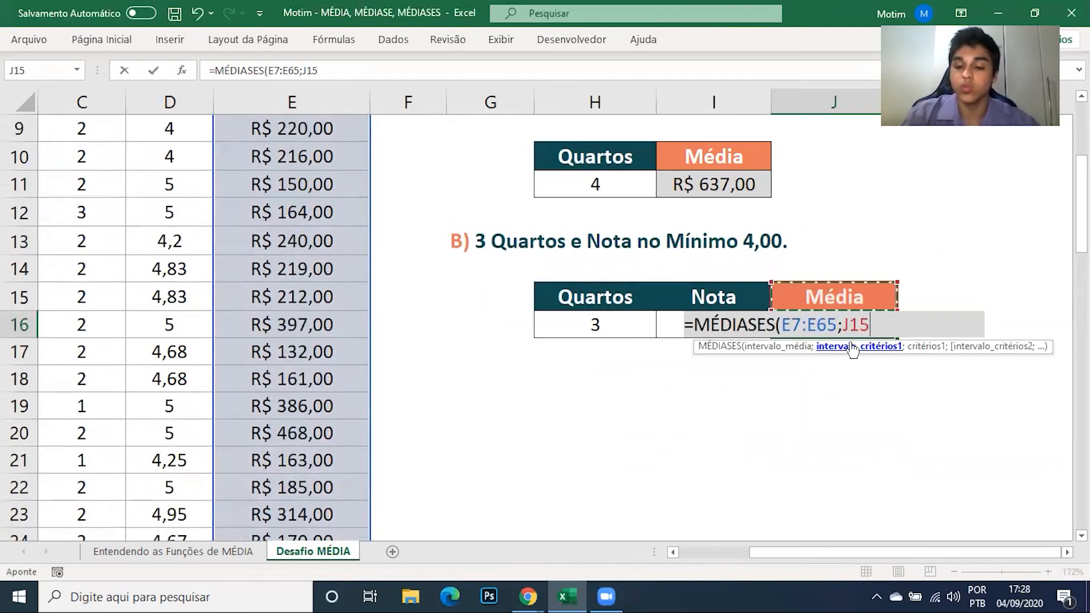
pyautogui.press('BackSpace')
pyautogui.press('BackSpace')
pyautogui.press('BackSpace')
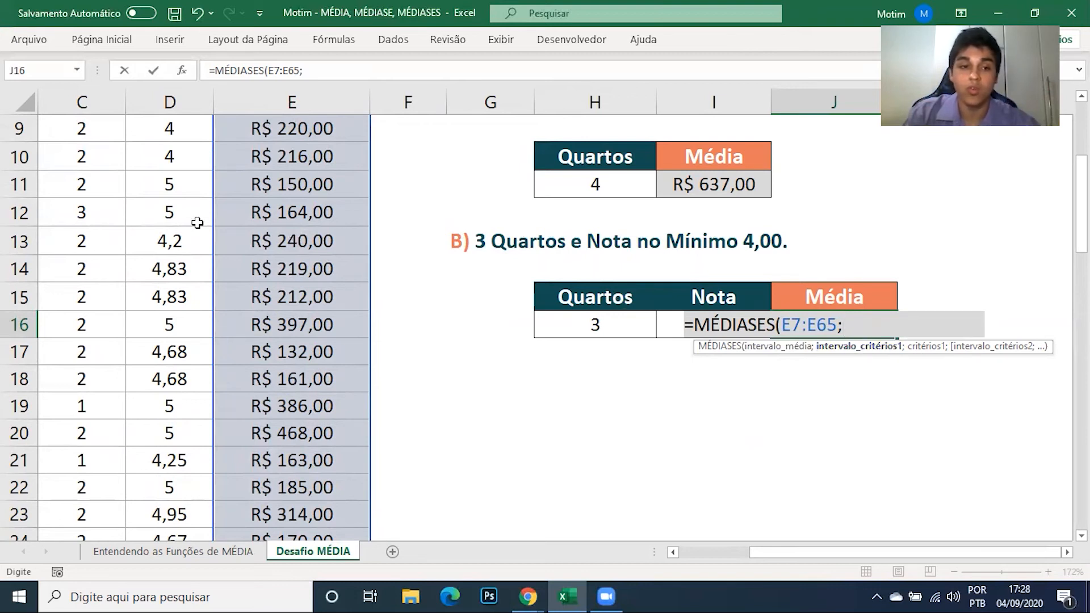
# Set the Quartos values in C7:C65 as the first criteria range of the formula in J16
pyautogui.click(102, 218)
pyautogui.press('Up')
pyautogui.press('Up')
pyautogui.press('Up')
pyautogui.press('Up')
pyautogui.press('Up')
pyautogui.press('Up')
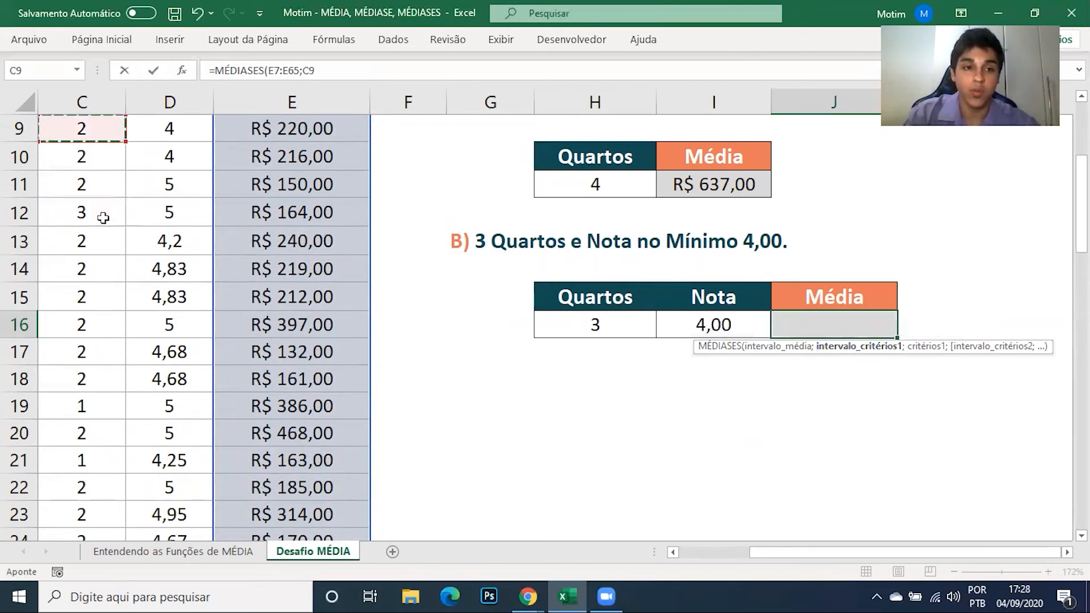
pyautogui.press('Down')
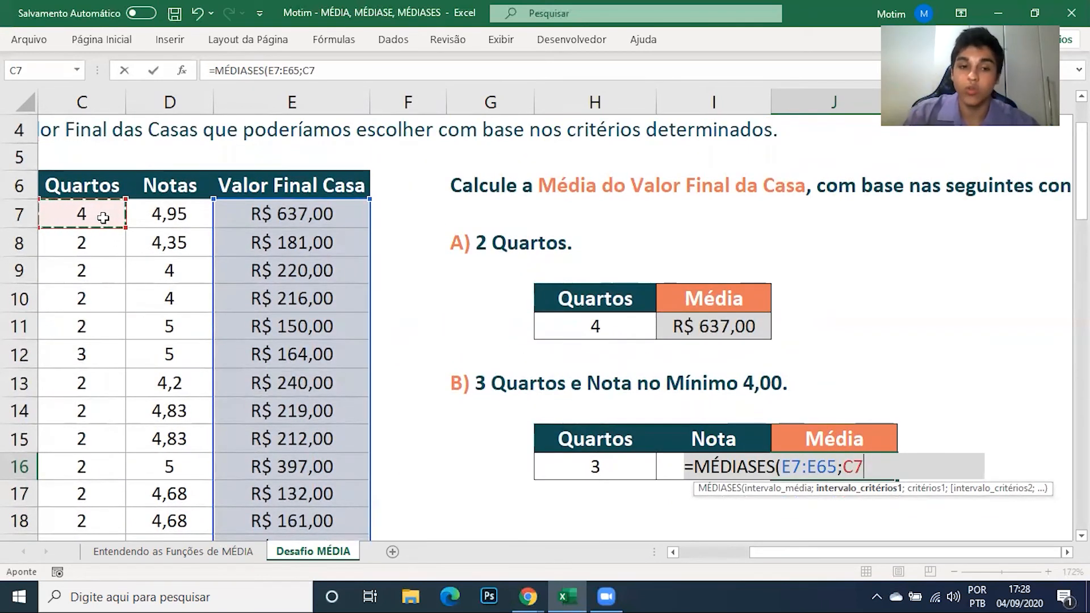
pyautogui.hotkey('ctrl', 'shift', 'Down')
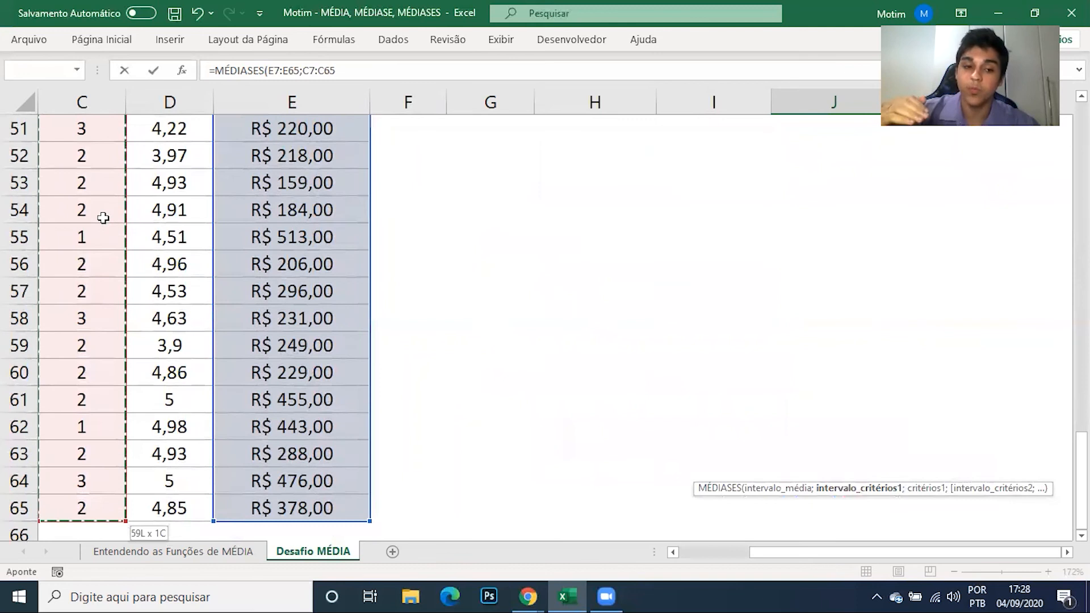
pyautogui.write(';')
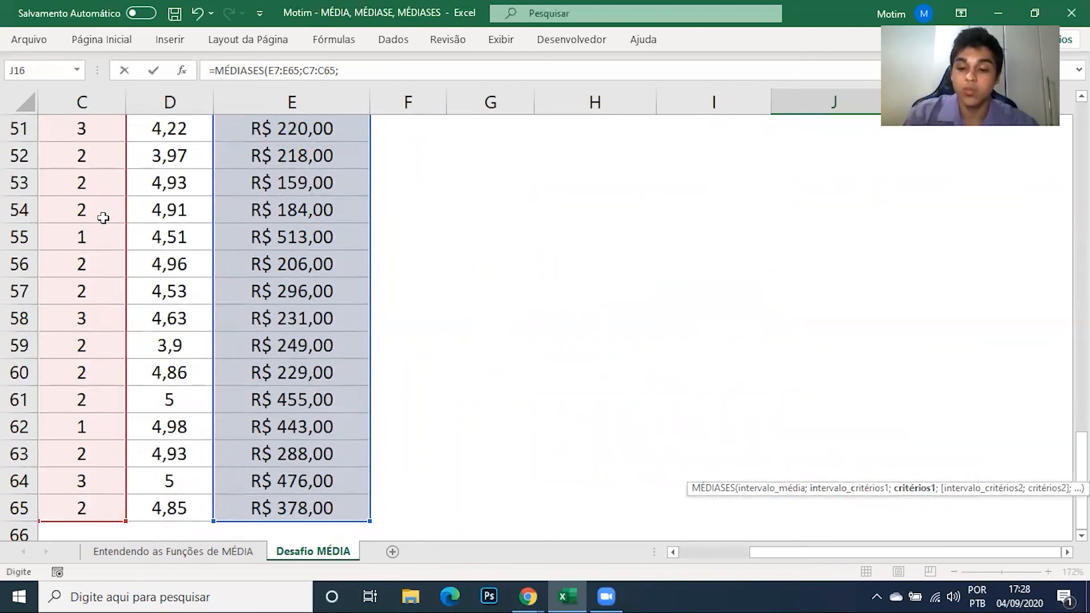
# Use the Quartos value in H16 as the first criterion of the MÉDIASES formula in J16
pyautogui.press('Up')
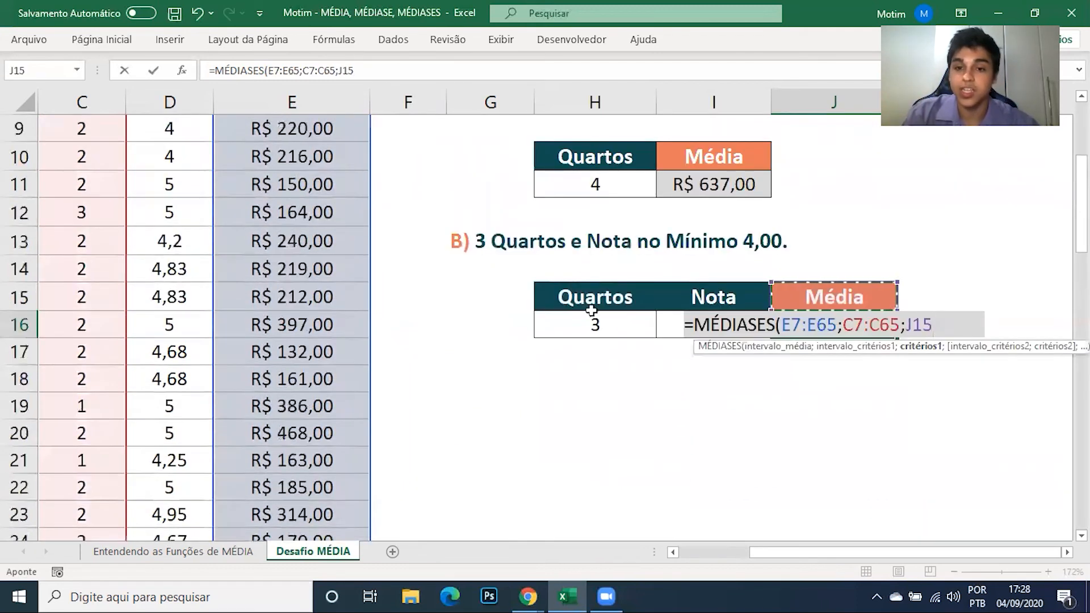
pyautogui.click(593, 324)
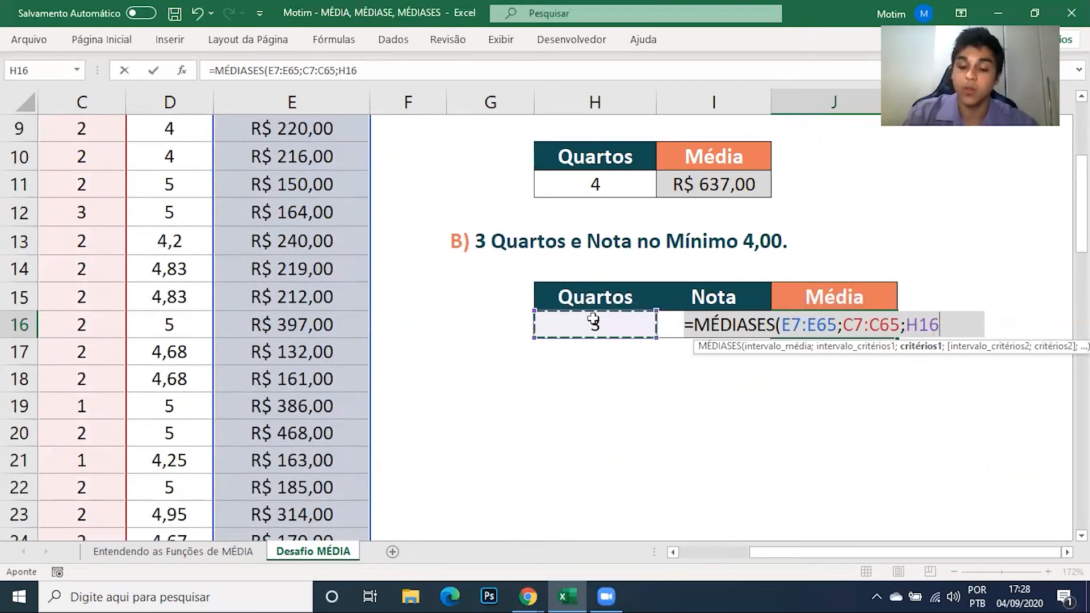
pyautogui.write(';')
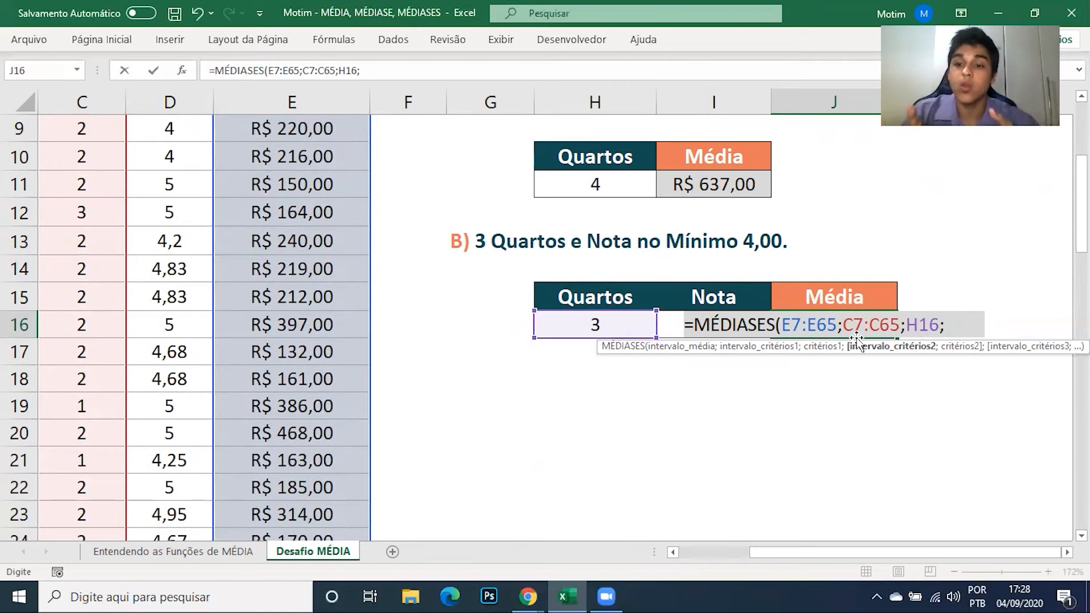
# Set the Notas values in D7:D65 as the second criteria range of the MÉDIASES formula in J16
pyautogui.scroll(2, 438, 297)
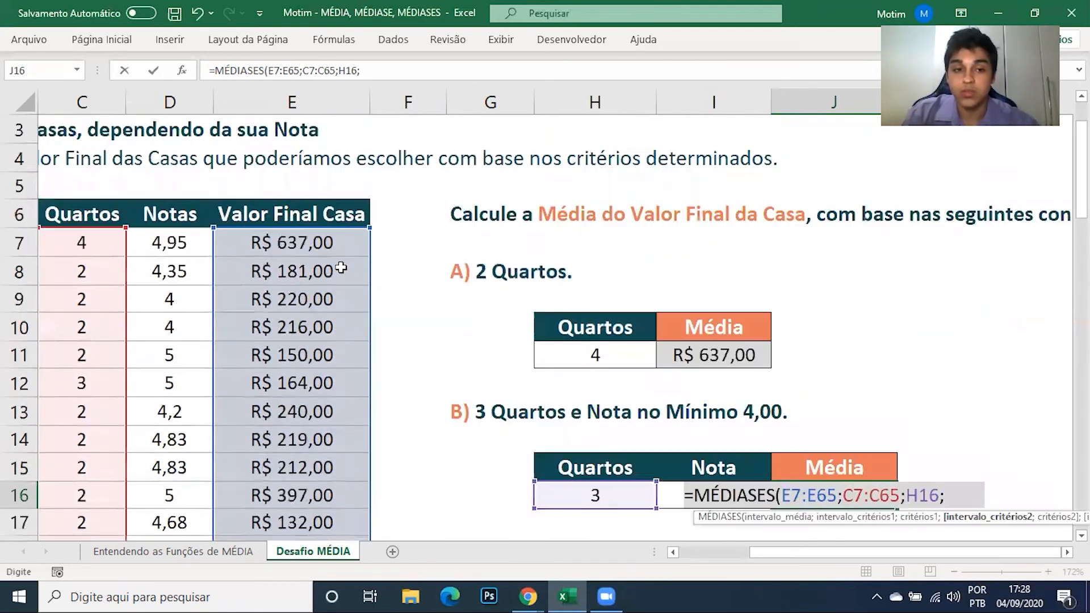
pyautogui.click(177, 217)
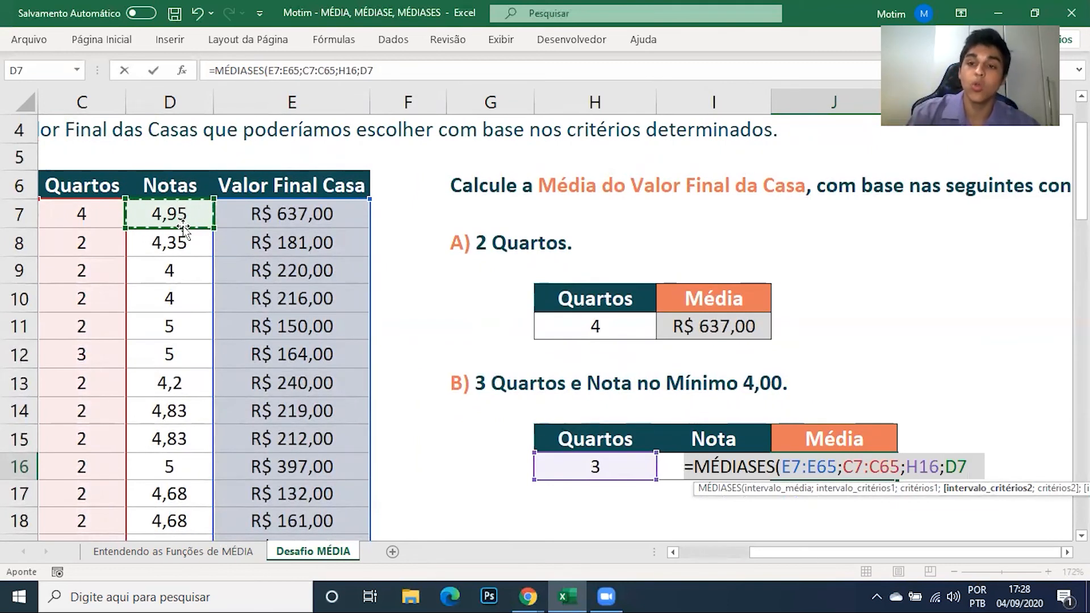
pyautogui.hotkey('ctrl', 'shift', 'Down')
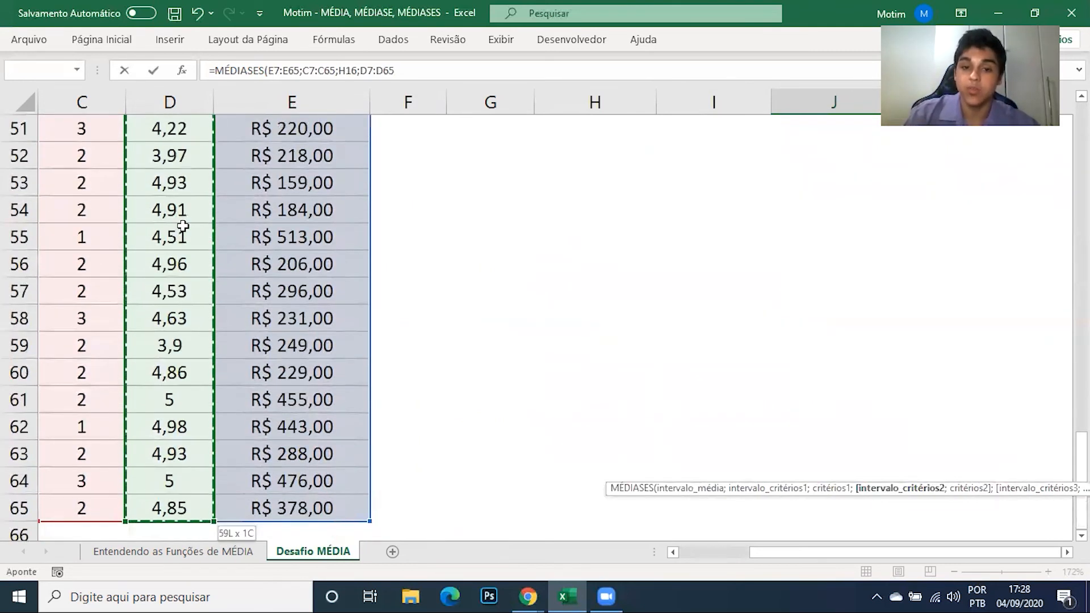
pyautogui.write(';')
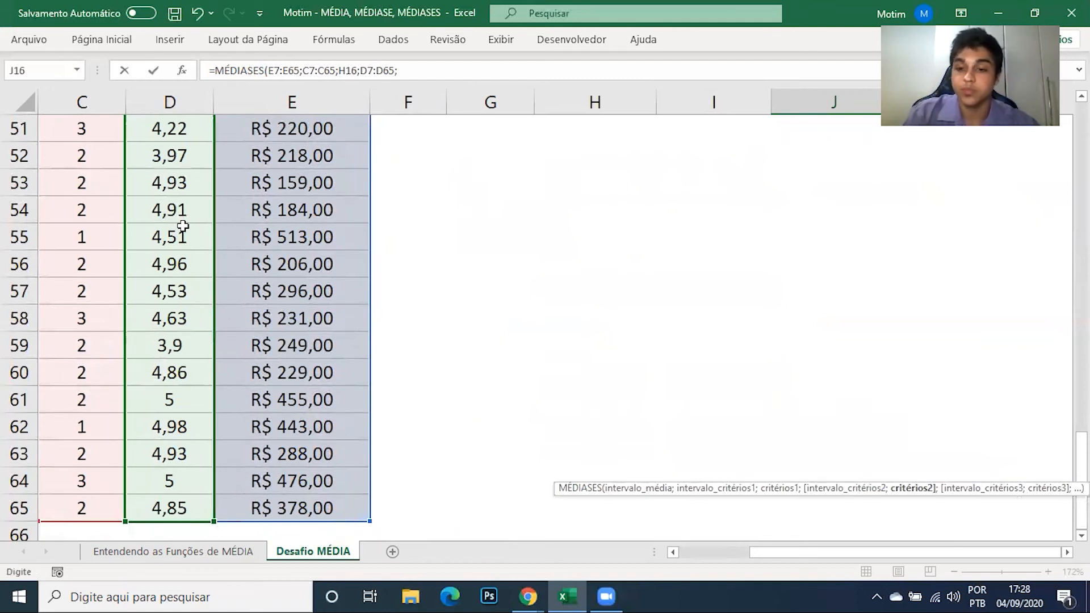
pyautogui.scroll(9, 401, 227)
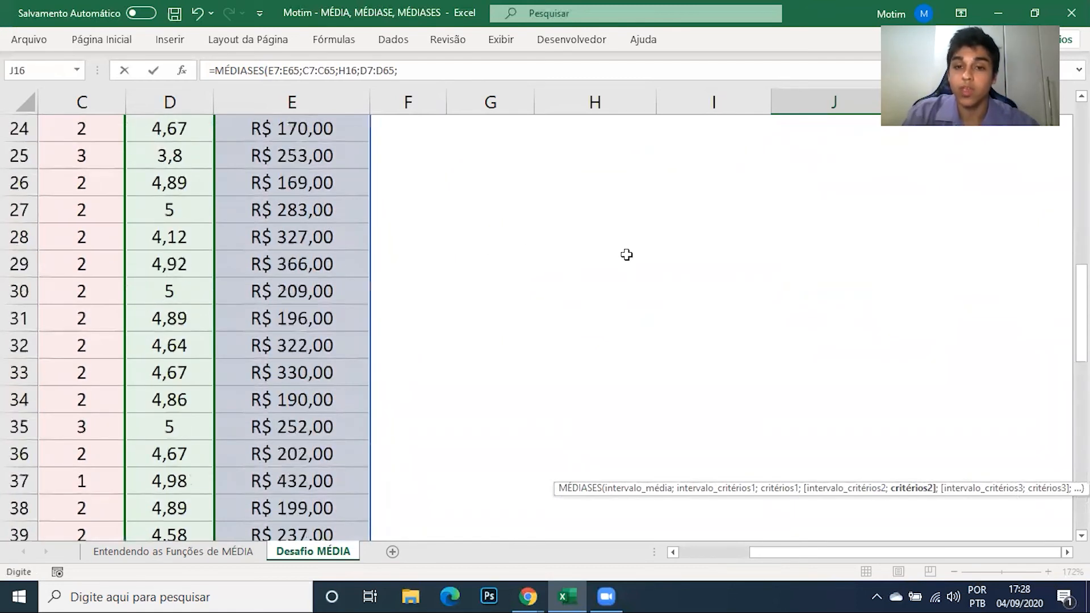
pyautogui.scroll(6, 627, 255)
pyautogui.scroll(-1, 692, 291)
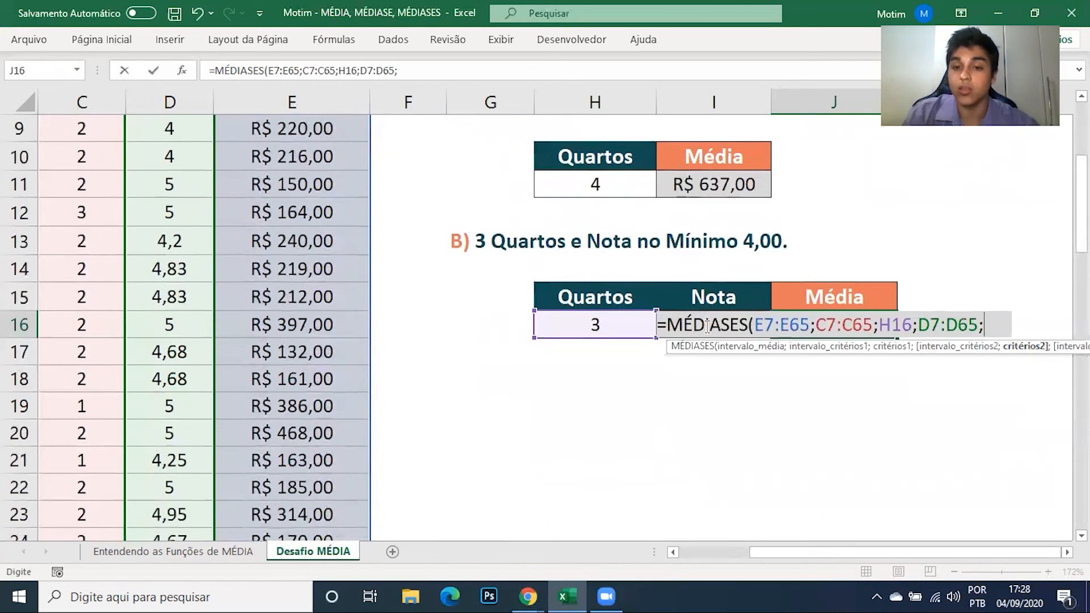
pyautogui.click(706, 359)
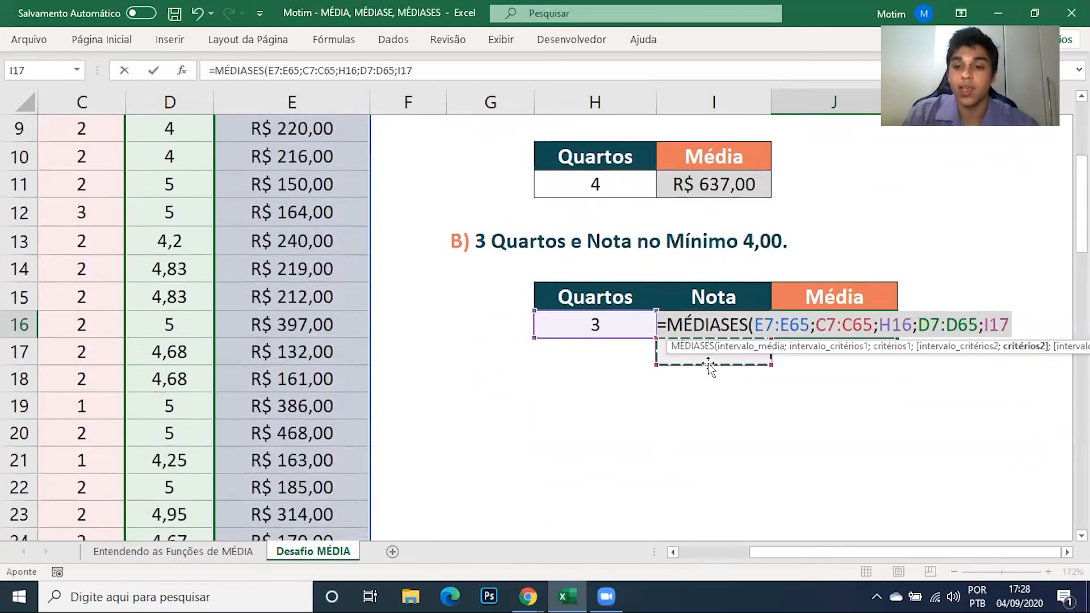
pyautogui.click(710, 312)
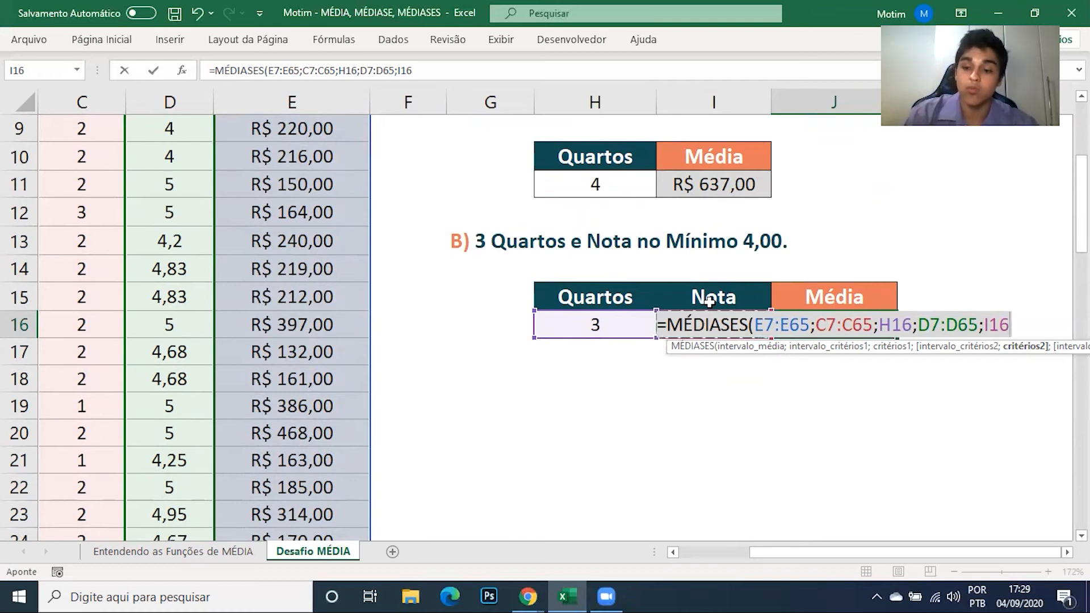
pyautogui.press('BackSpace')
pyautogui.press('BackSpace')
pyautogui.press('BackSpace')
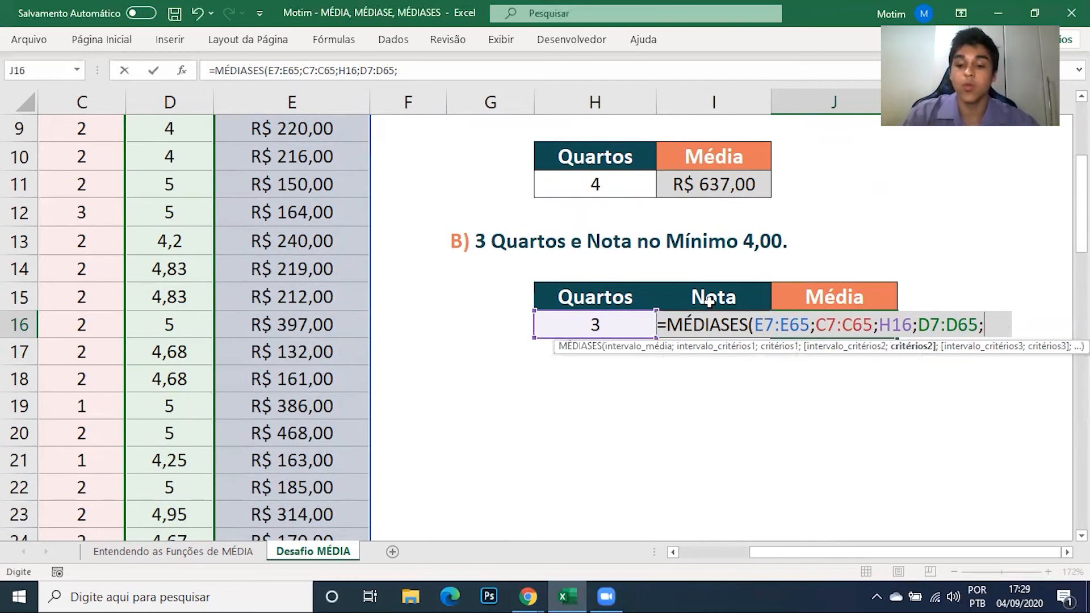
# Complete the MÉDIASES formula in J16 with ">="&I16 as the second criterion, so ratings must be at least the Nota value
pyautogui.write('"')
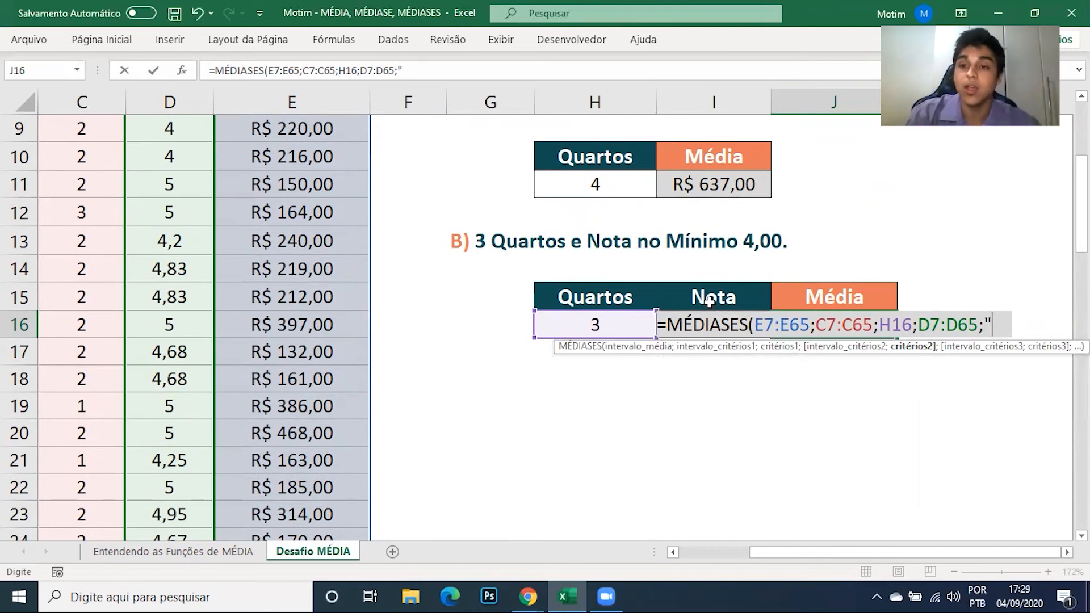
pyautogui.write('>=')
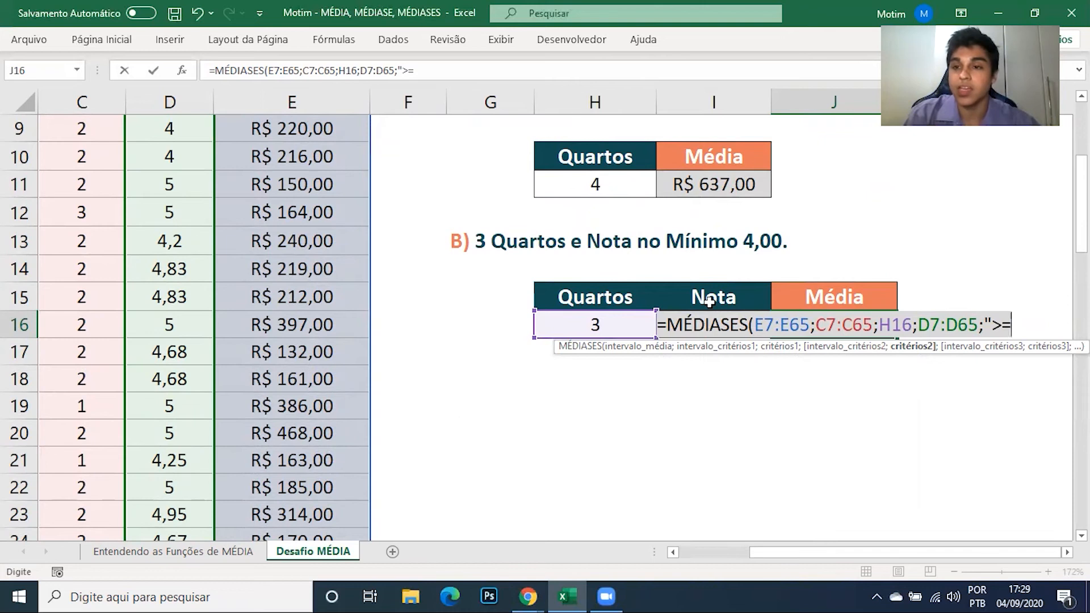
pyautogui.write('"&')
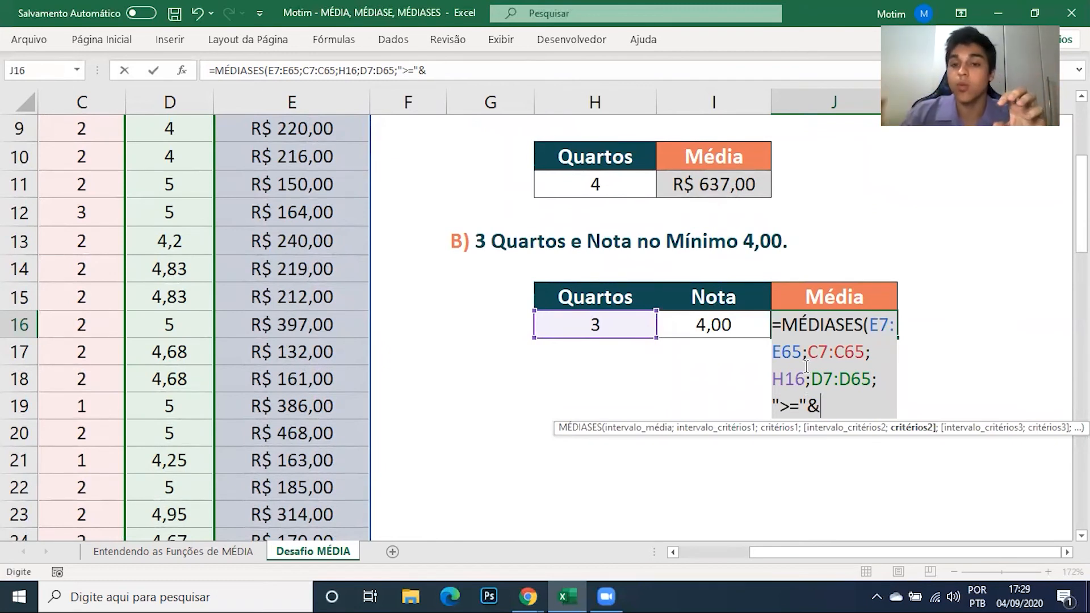
pyautogui.click(722, 323)
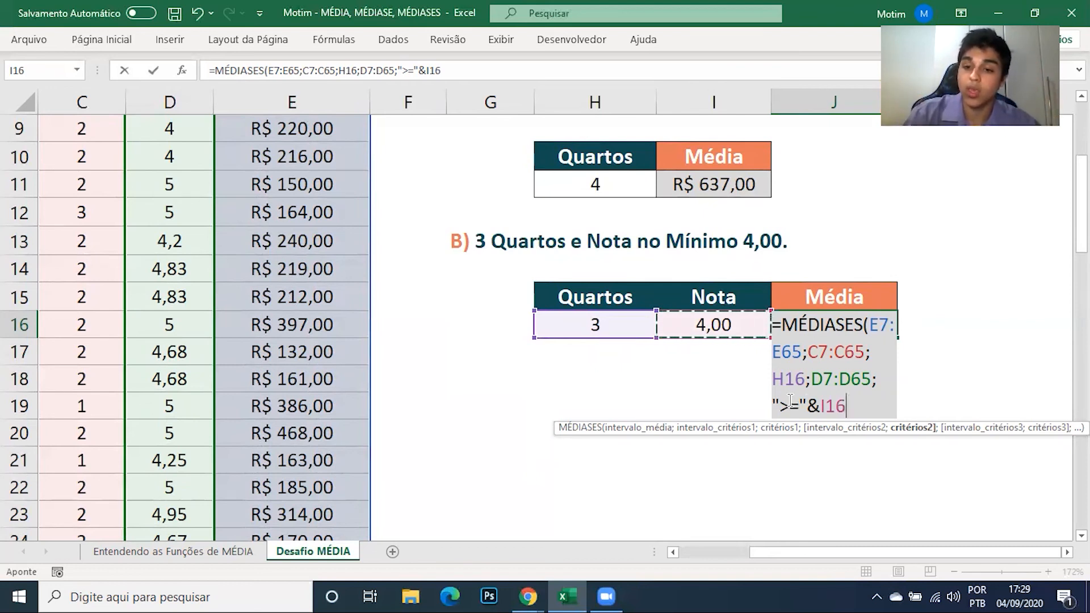
pyautogui.write(')')
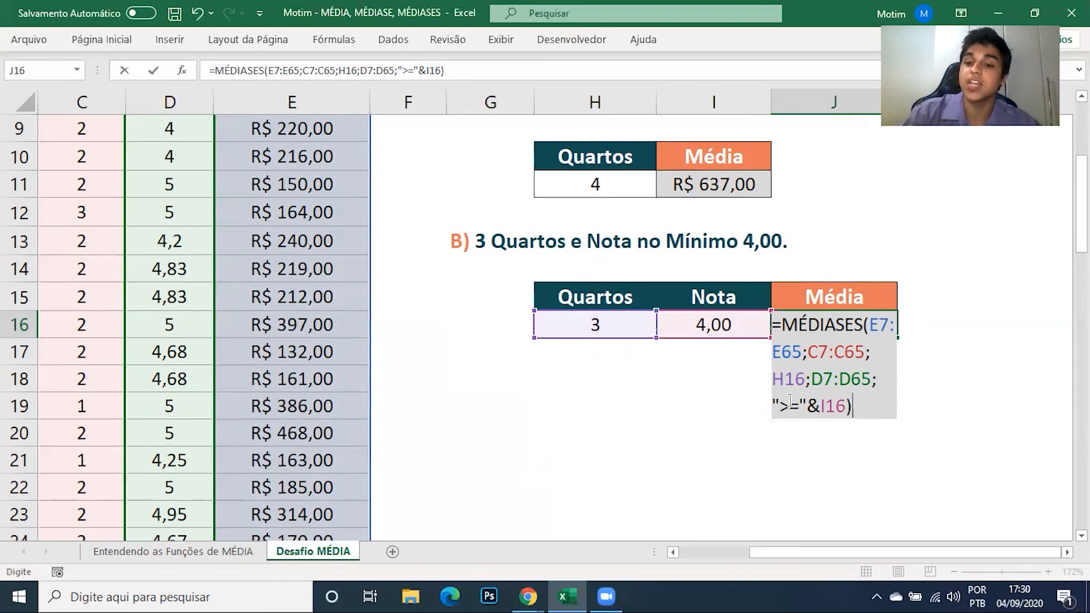
pyautogui.press('Return')
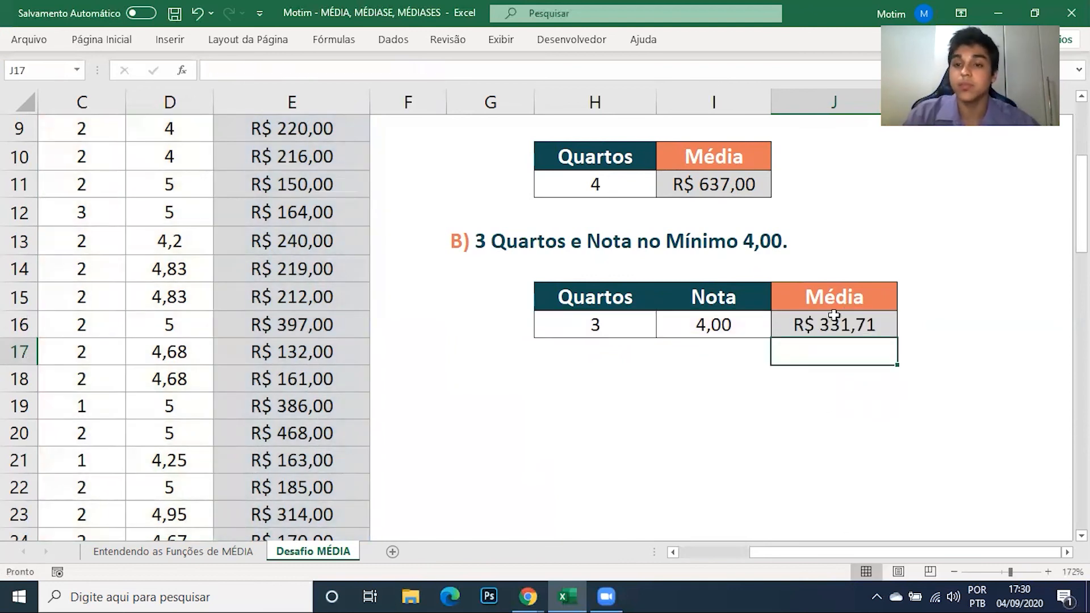
# Set the minimum Nota in I16 of the condition B table to 4,8
pyautogui.click(647, 330)
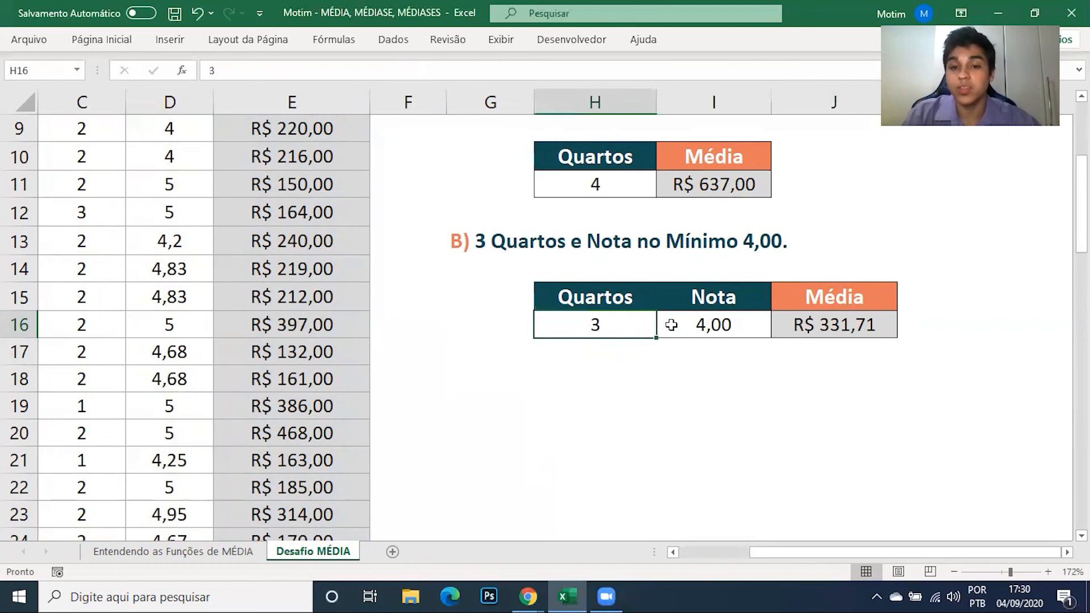
pyautogui.click(700, 323)
pyautogui.doubleClick(739, 330)
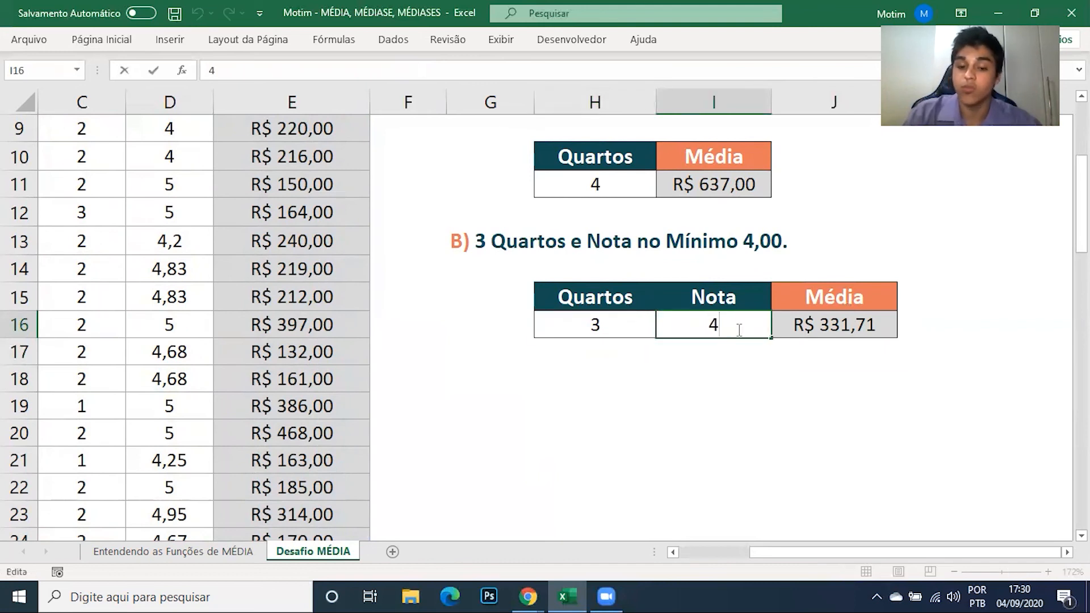
pyautogui.write(',8')
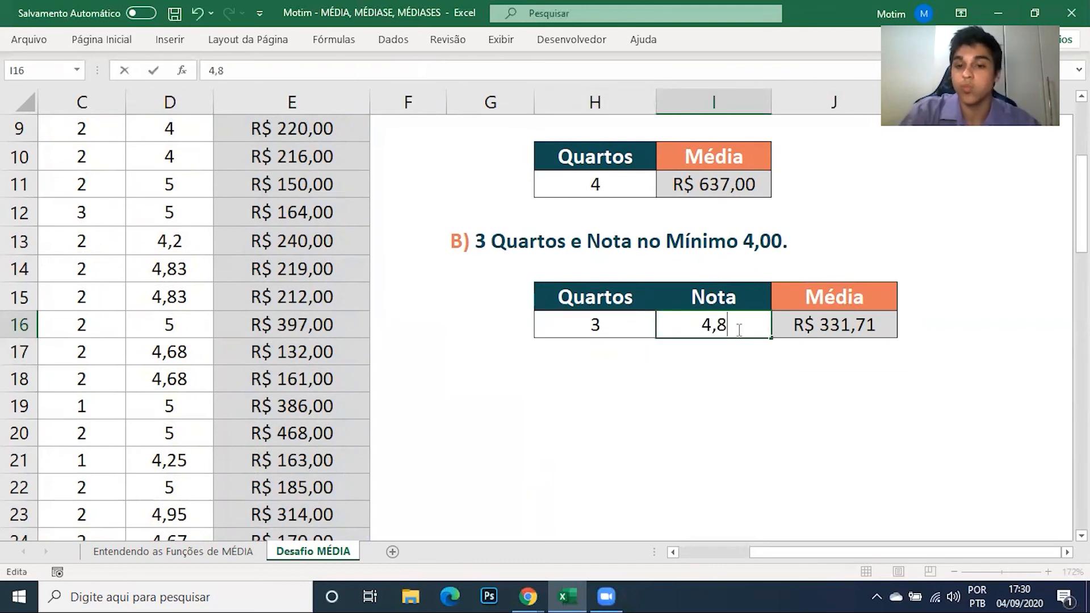
pyautogui.press('Return')
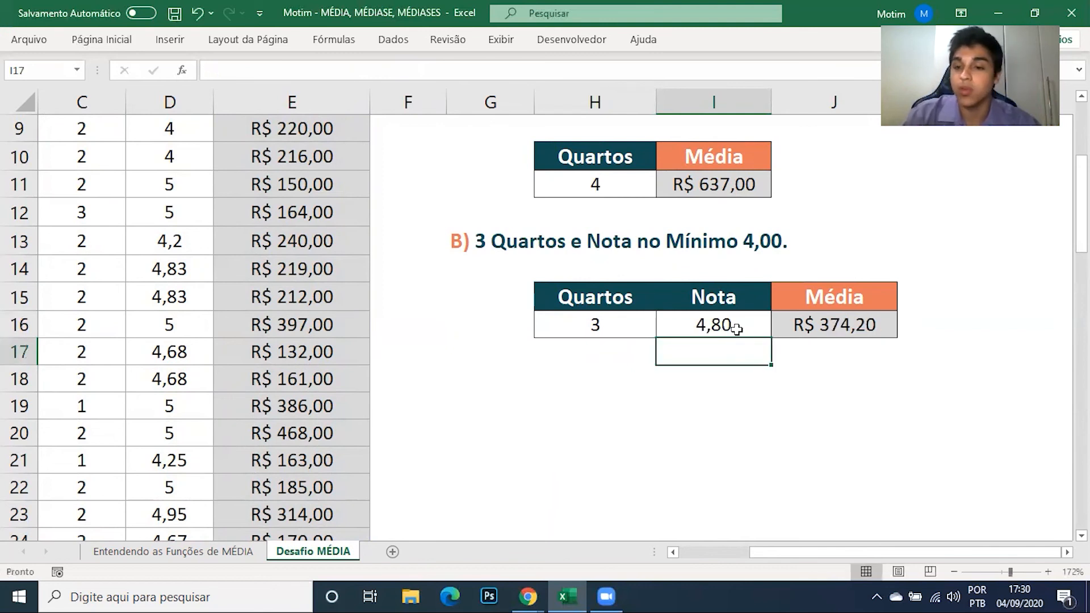
pyautogui.click(817, 330)
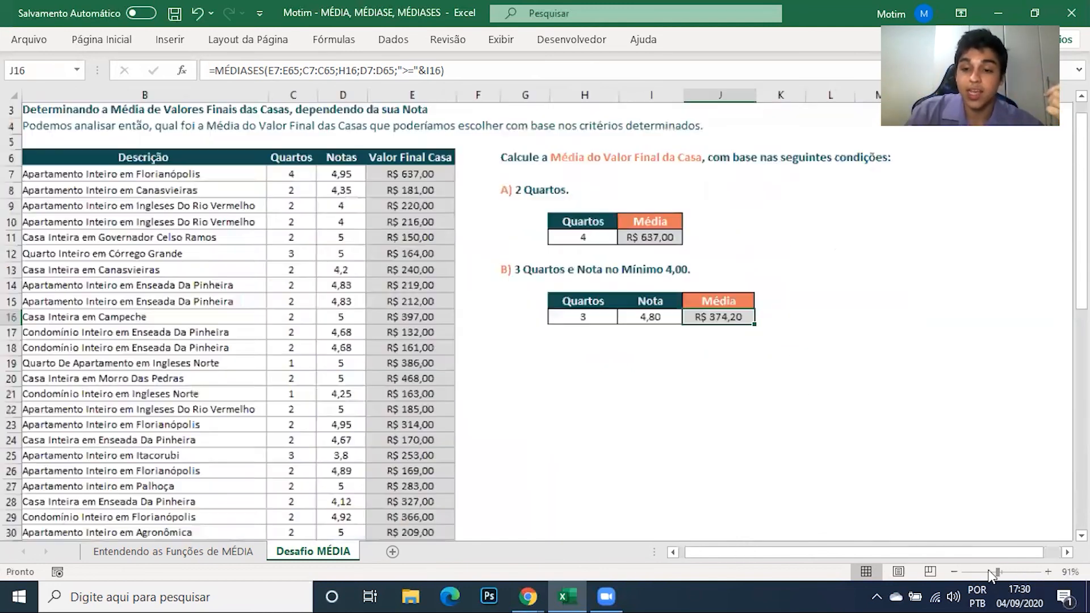
pyautogui.click(999, 572)
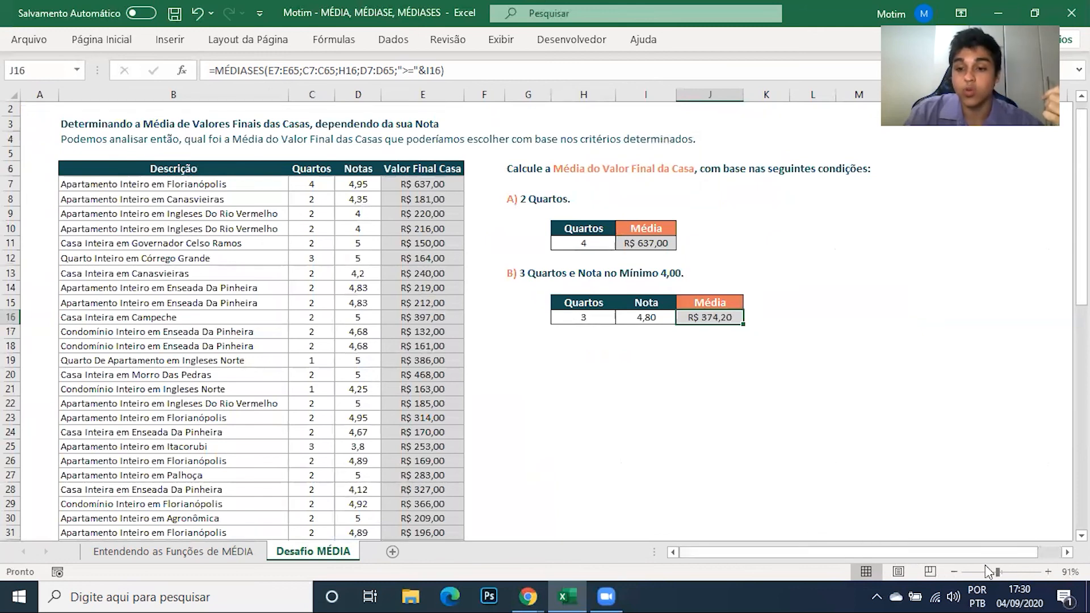
pyautogui.click(1005, 572)
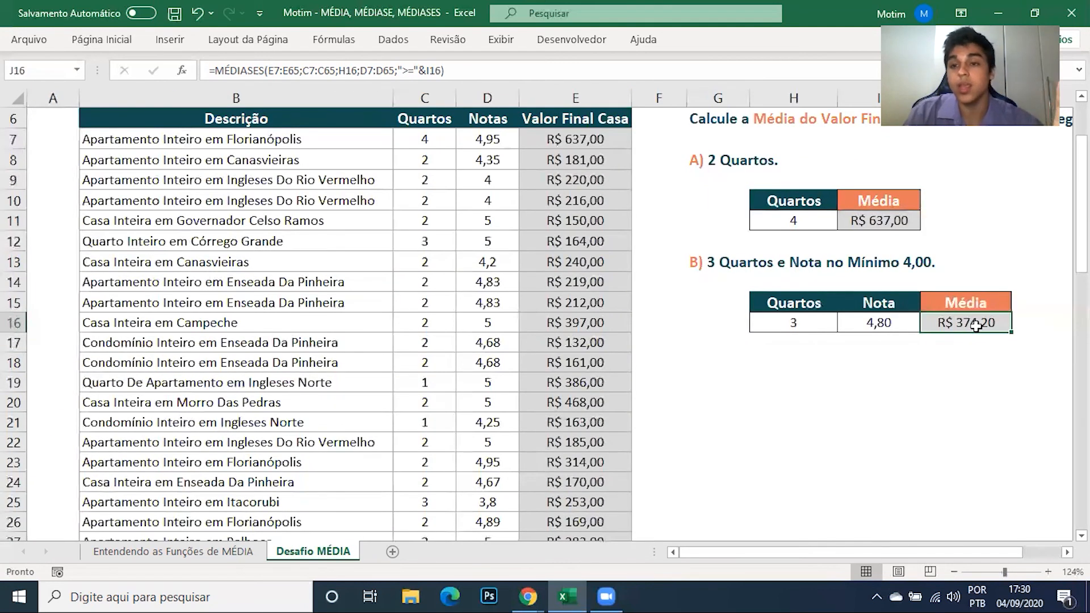